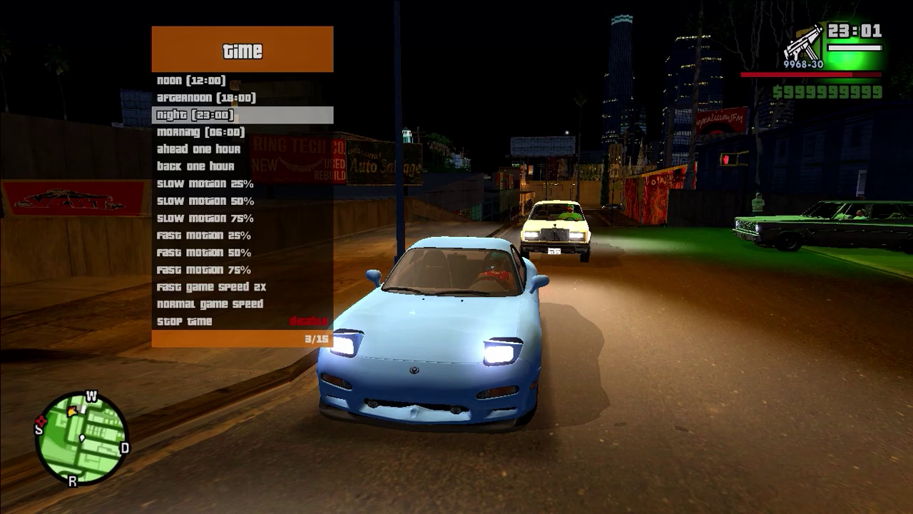
key("d")
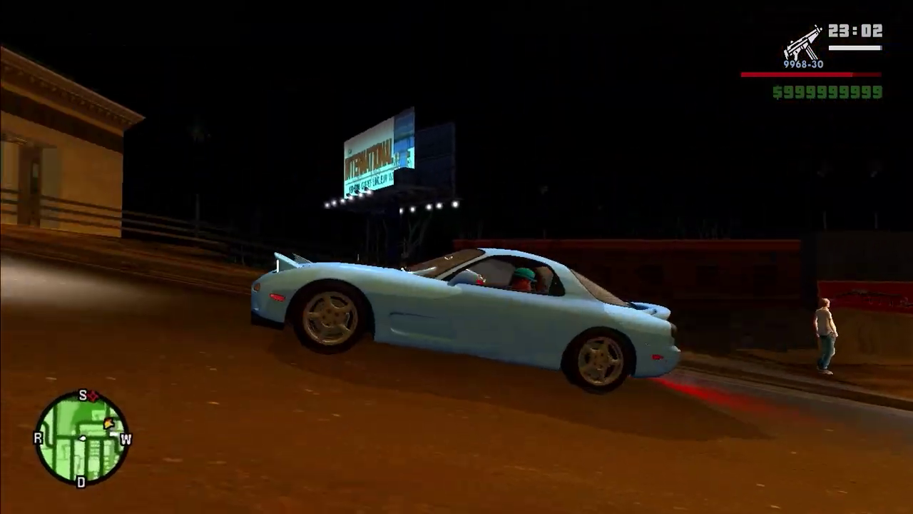
key("w")
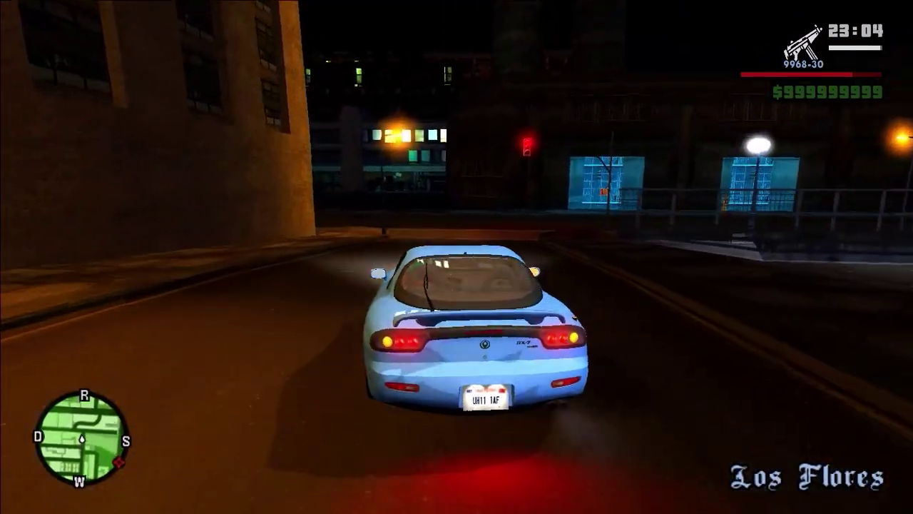
key("d")
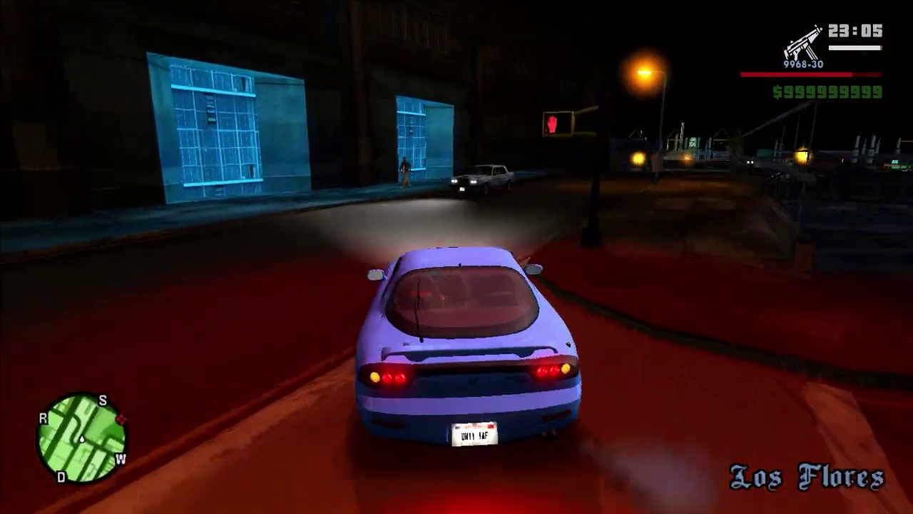
key("w")
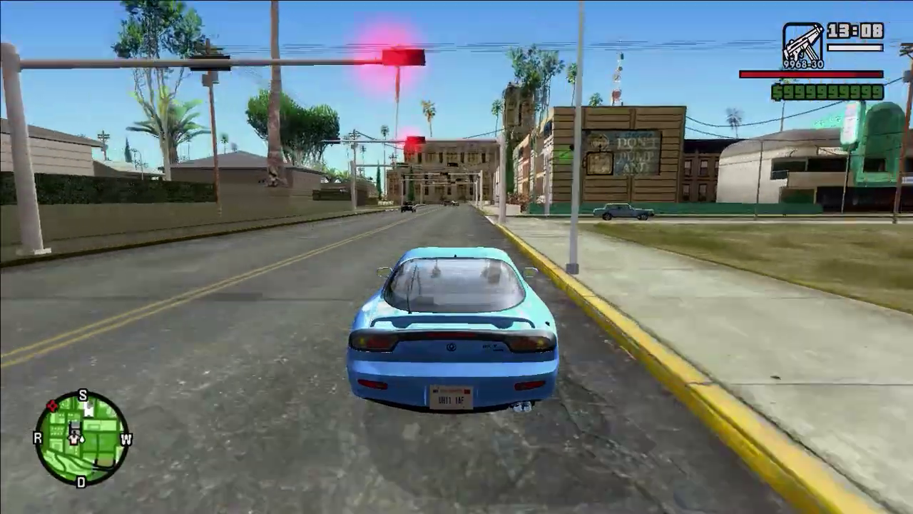
key("w")
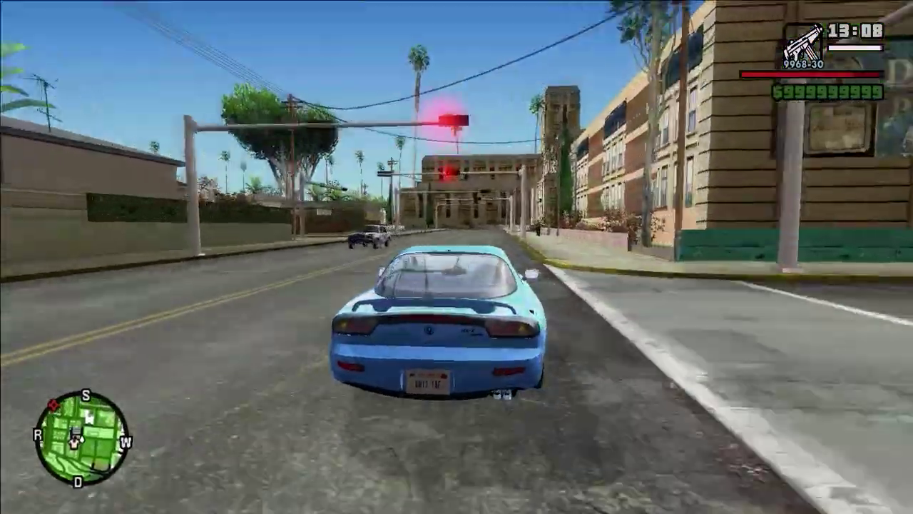
key("s")
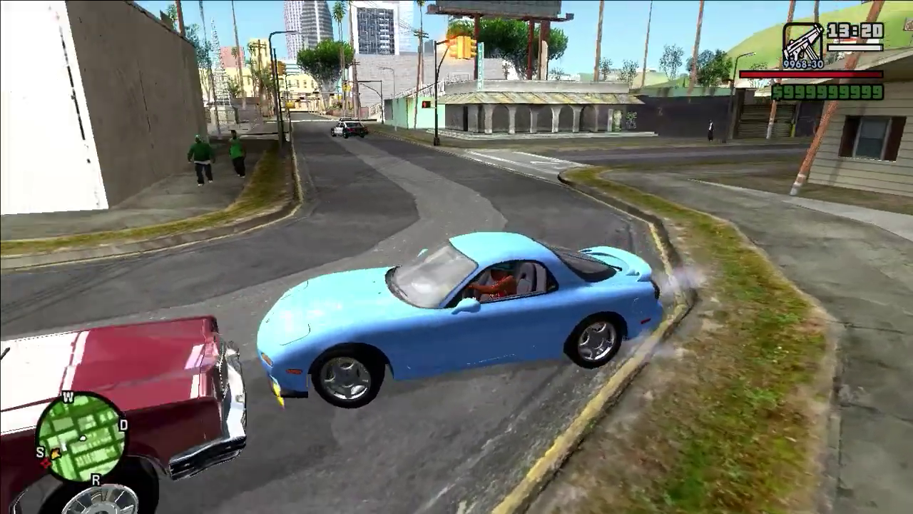
key("w")
key("d")
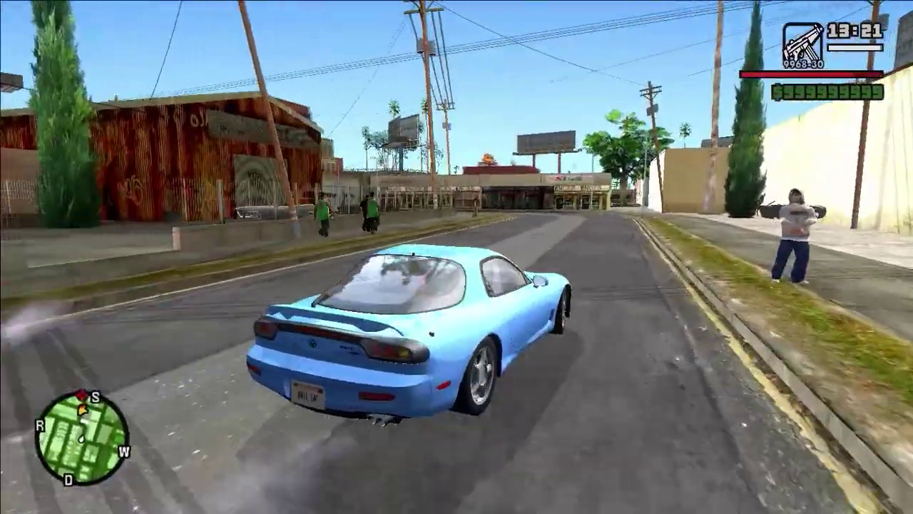
key("a")
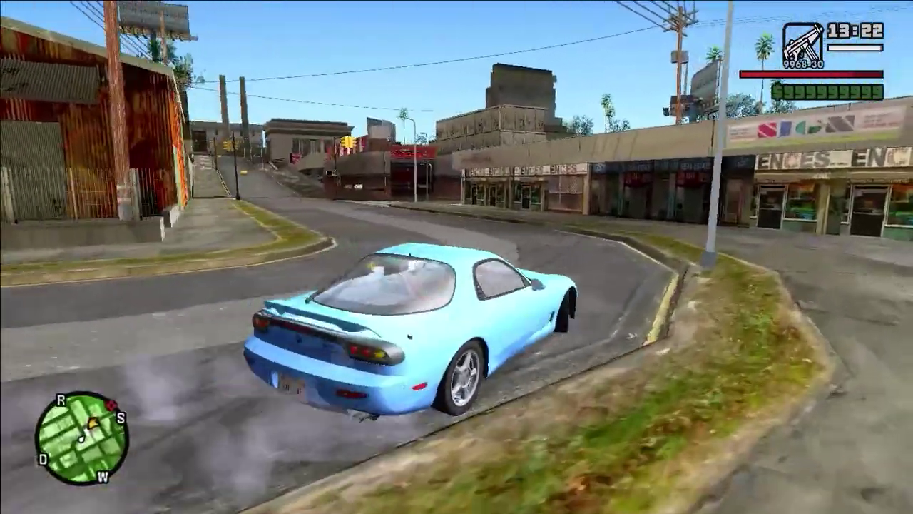
key("a")
key("d")
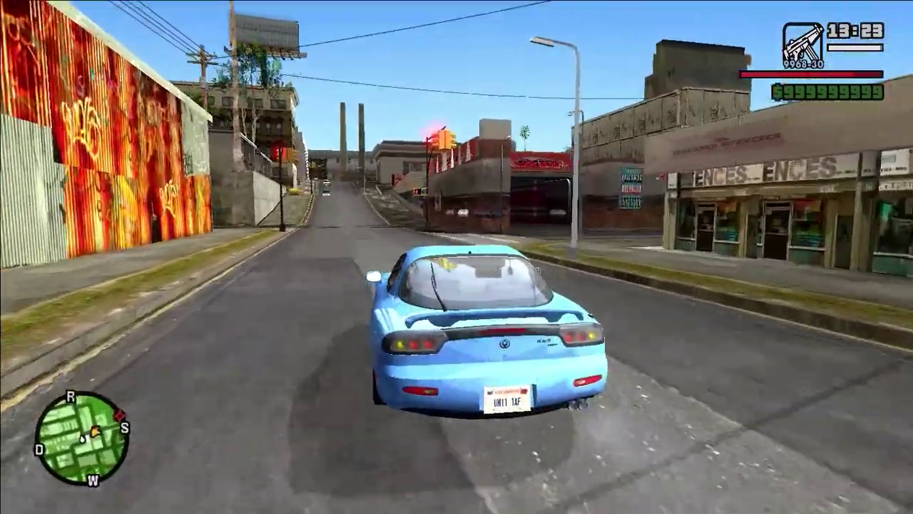
key("a")
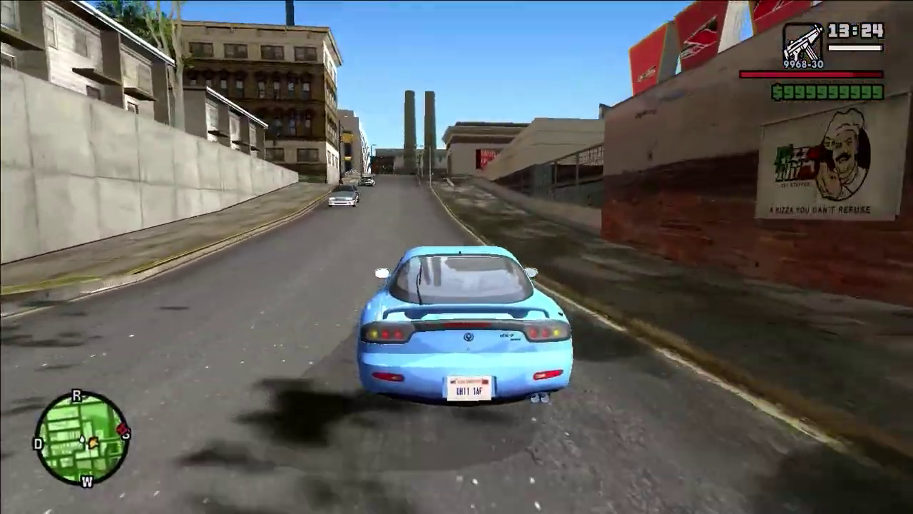
key("w")
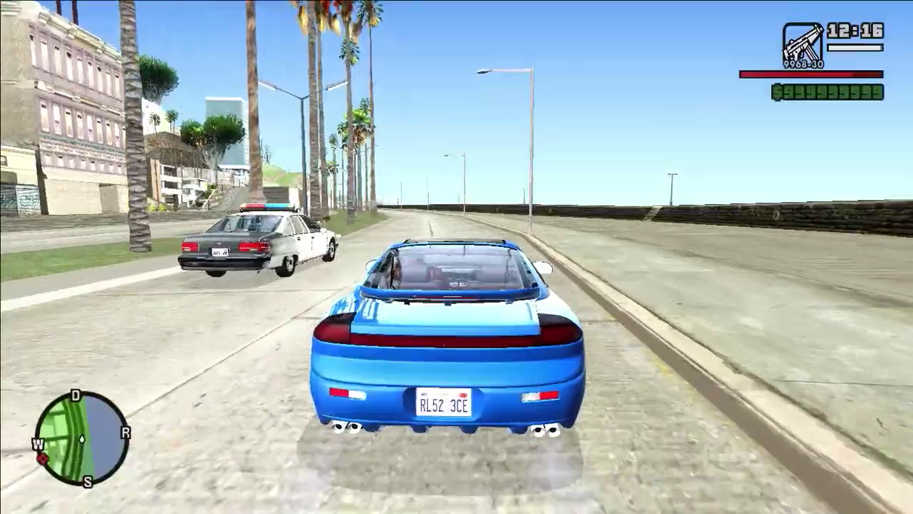
key("w")
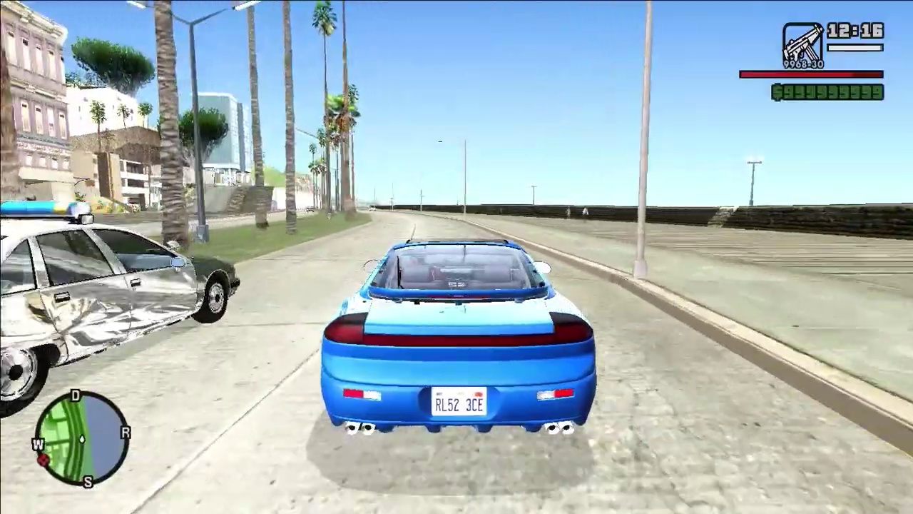
key("w")
Open the trainer's time options and set the in-game time to noon (12:00)
key("F7")
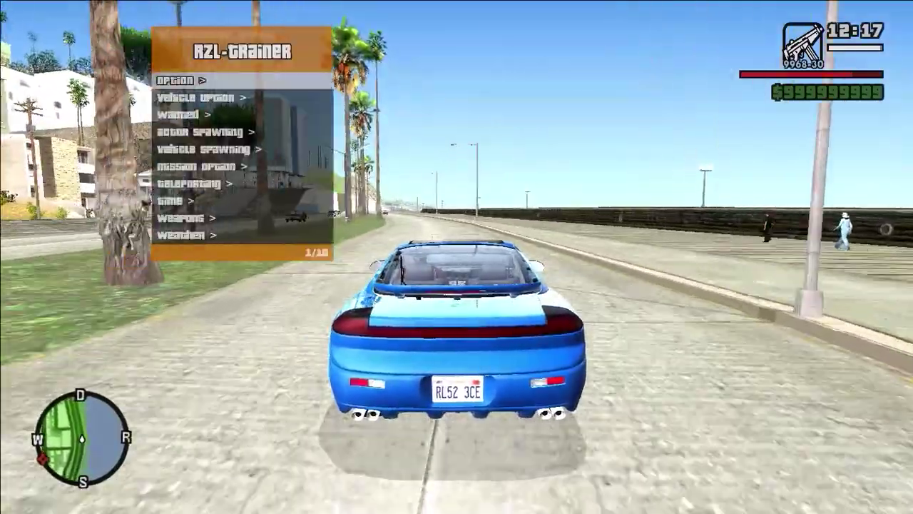
key("w")
key("Up")
key("Up")
key("Up")
key("Return")
key("Return")
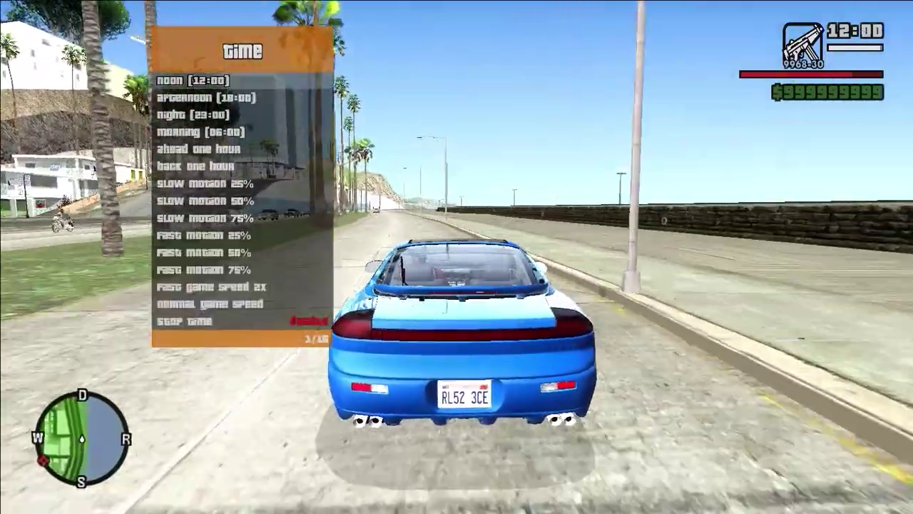
Preview the game's lighting at afternoon (18:00) and at night (23:00)
key("w")
key("Down")
key("Return")
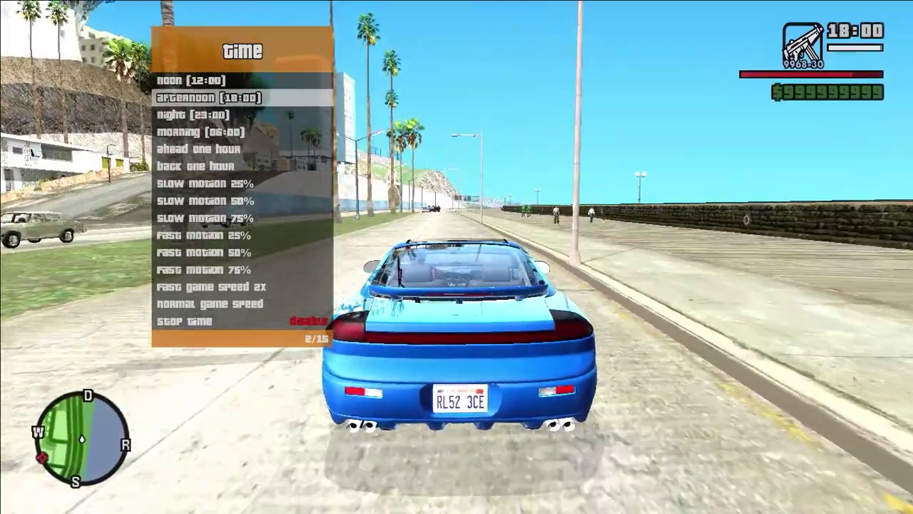
key("w")
key("Down")
key("Return")
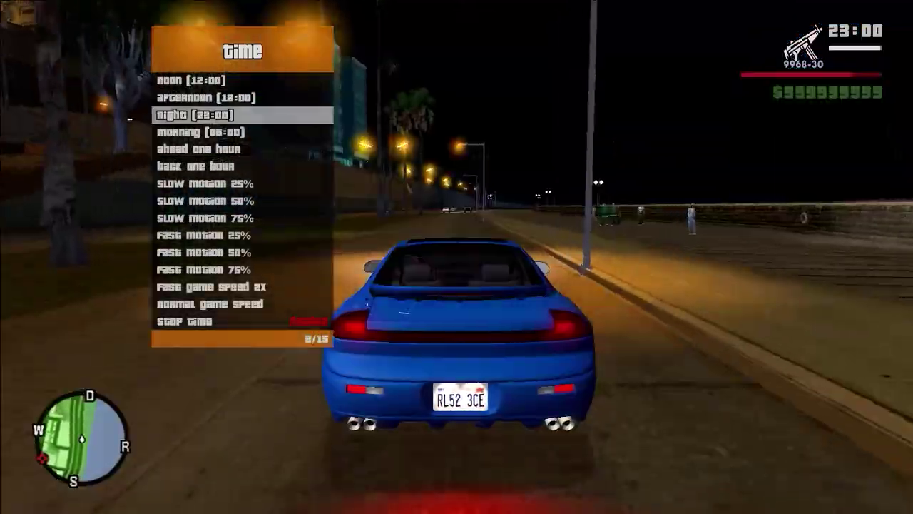
Switch the in-game time to afternoon (18:00) and leave the trainer's time options
key("Up")
key("Return")
key("BackSpace")
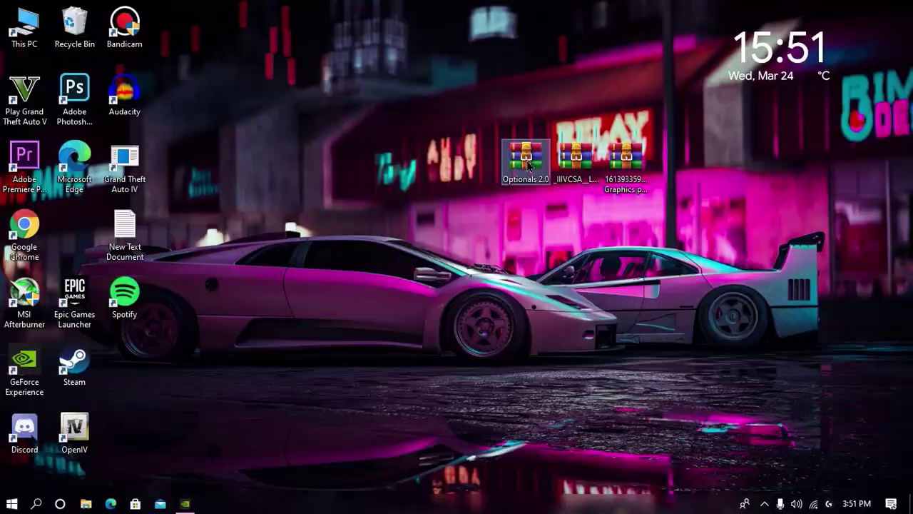
Try twice to extract the Optionals 2.0 archive from the desktop, closing the WinRAR dialogs each time
right_click(529, 164)
left_click(540, 200)
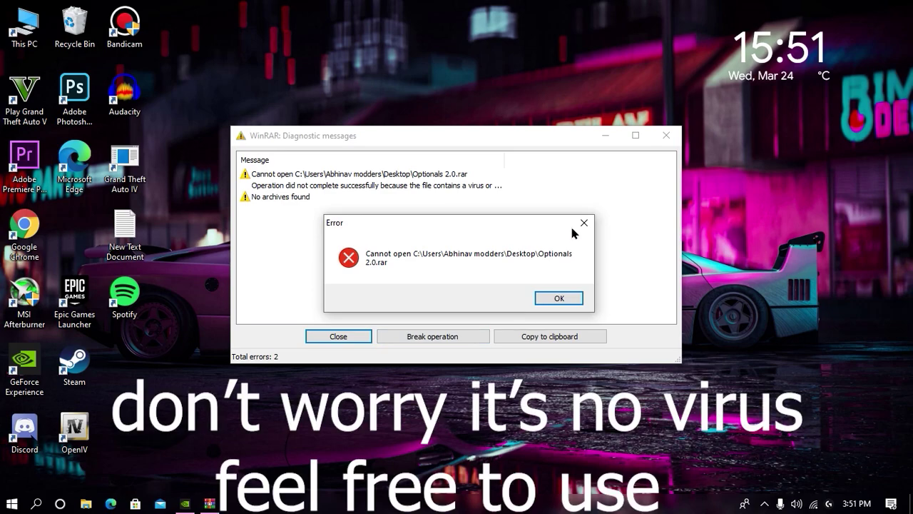
left_click(568, 215)
left_click(585, 223)
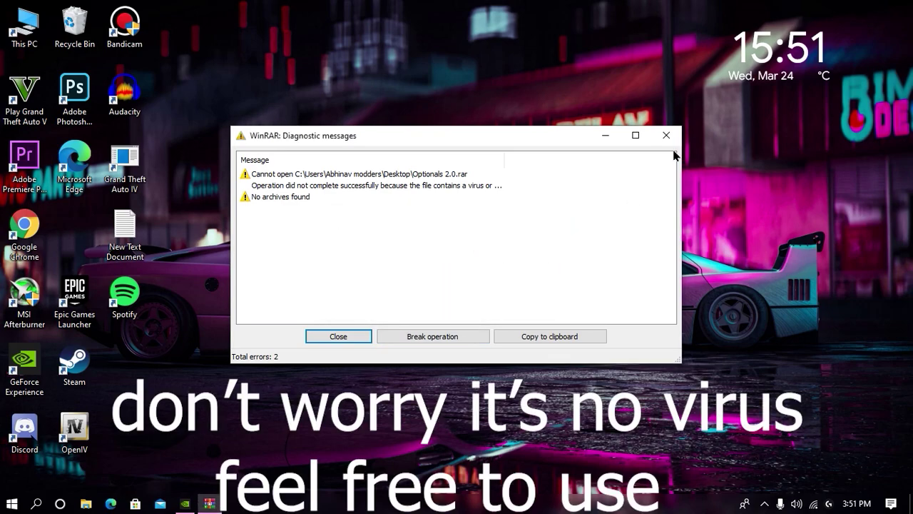
left_click(666, 136)
right_click(514, 154)
left_click(546, 193)
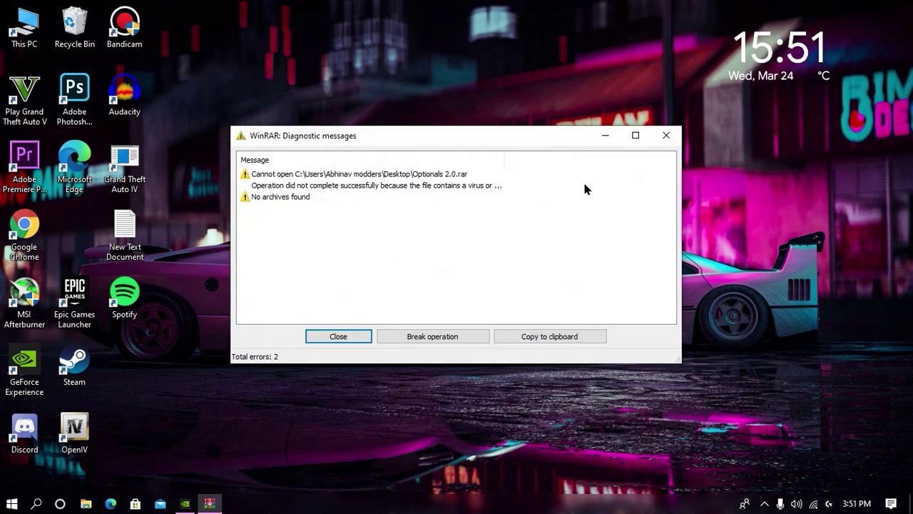
left_click(667, 135)
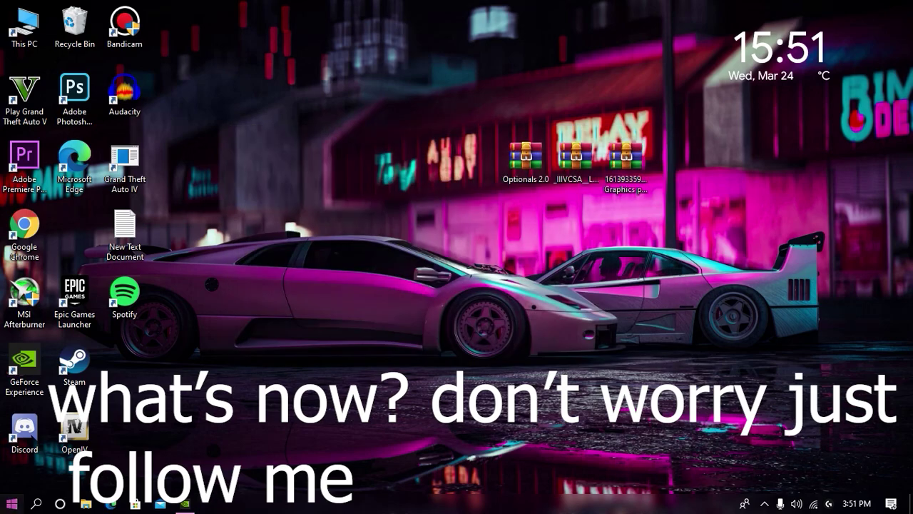
Open the Virus & threat protection page of Windows Security through the Update & Security settings
left_click(12, 503)
left_click(16, 446)
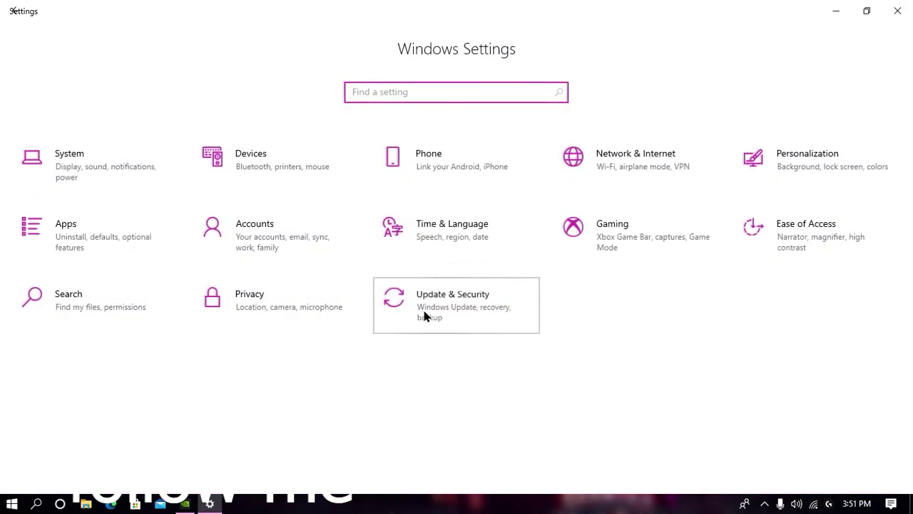
left_click(424, 316)
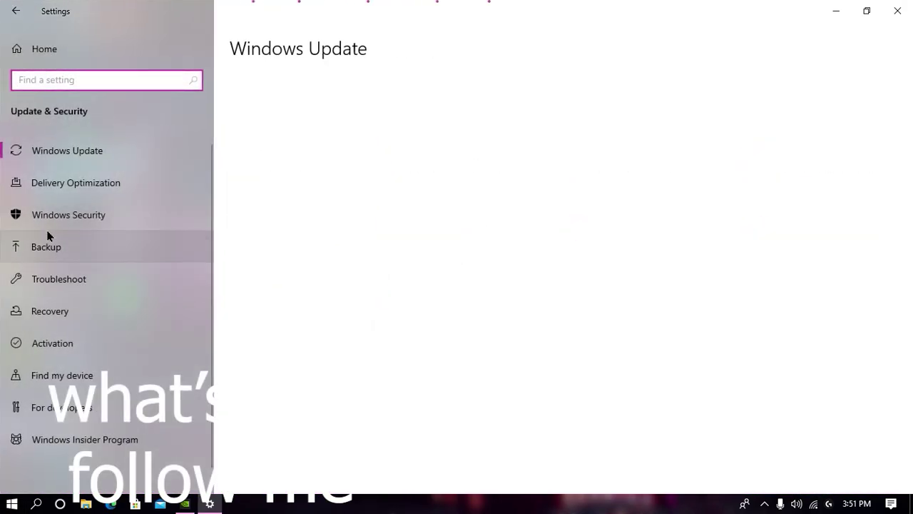
left_click(110, 228)
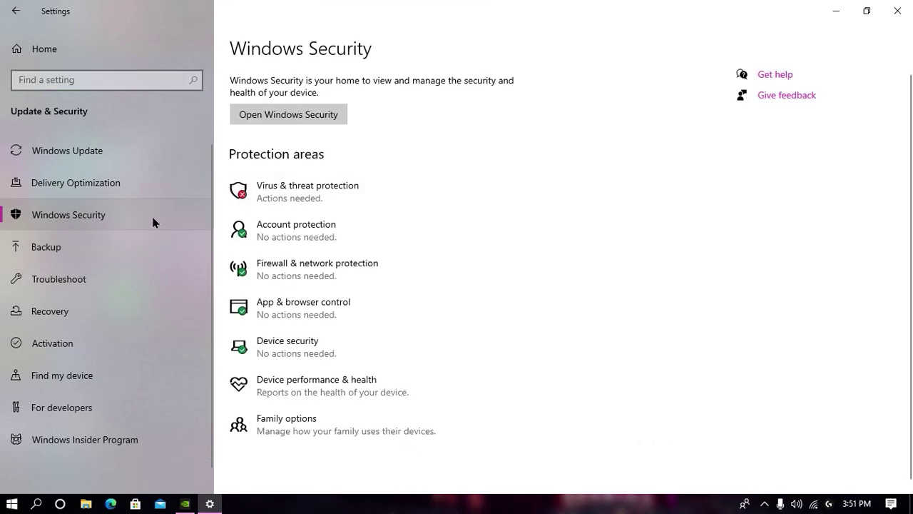
left_click(284, 188)
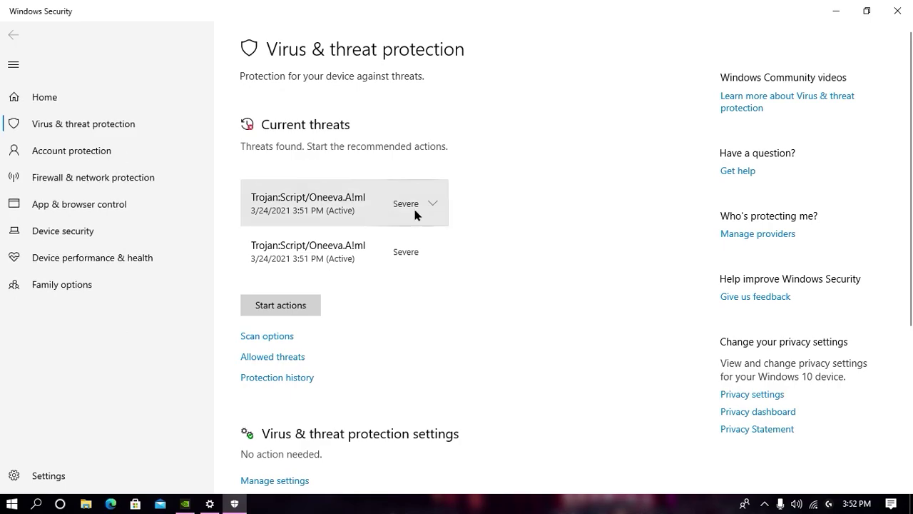
Allow both listed Trojan:Script/Oneeva.A!ml items on the device, start the actions, and close Windows Security and Settings
left_click(418, 210)
left_click(290, 297)
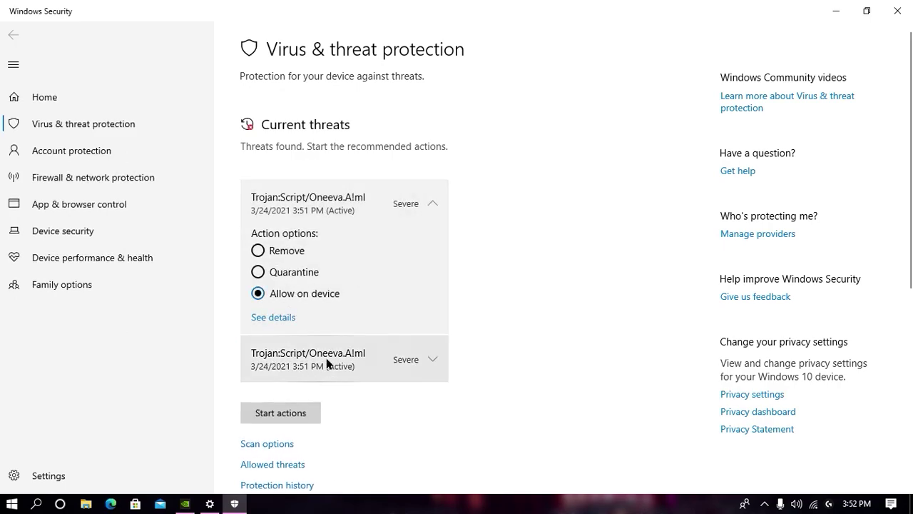
left_click(316, 366)
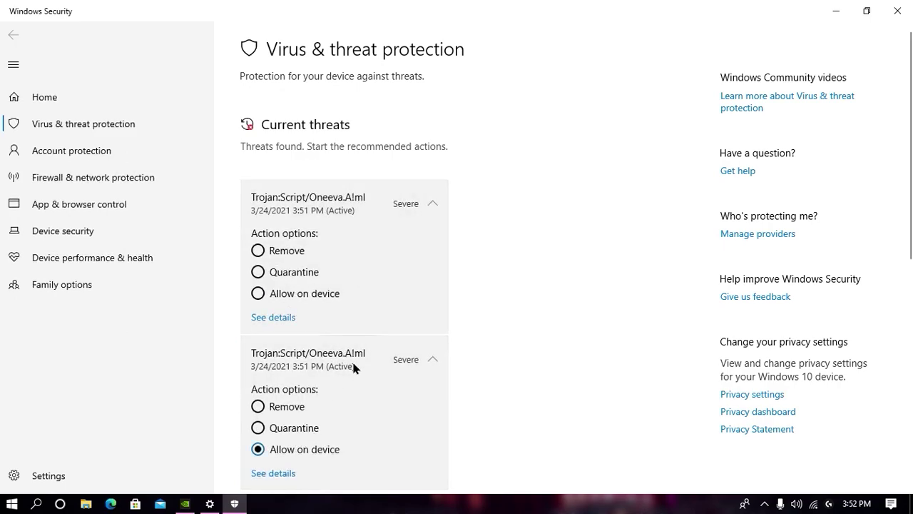
scroll(353, 366, "down", 3)
left_click(300, 333)
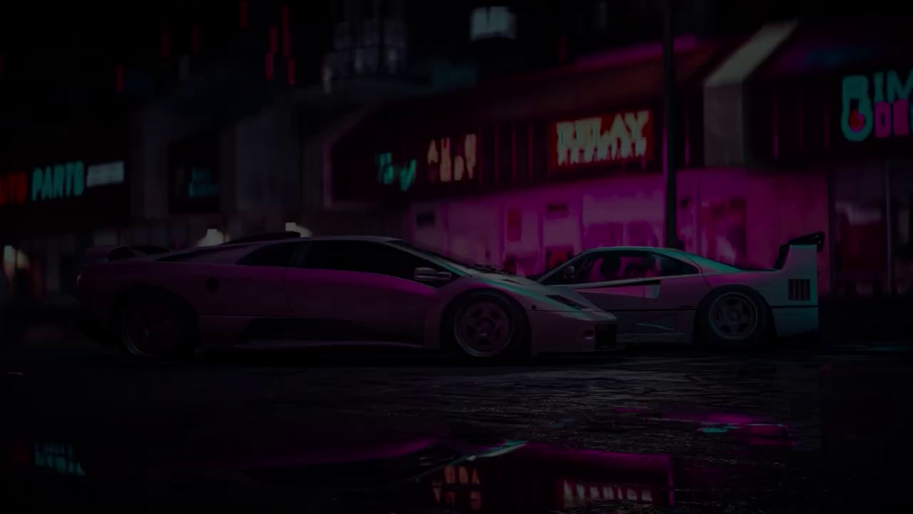
left_click(357, 332)
left_click(897, 11)
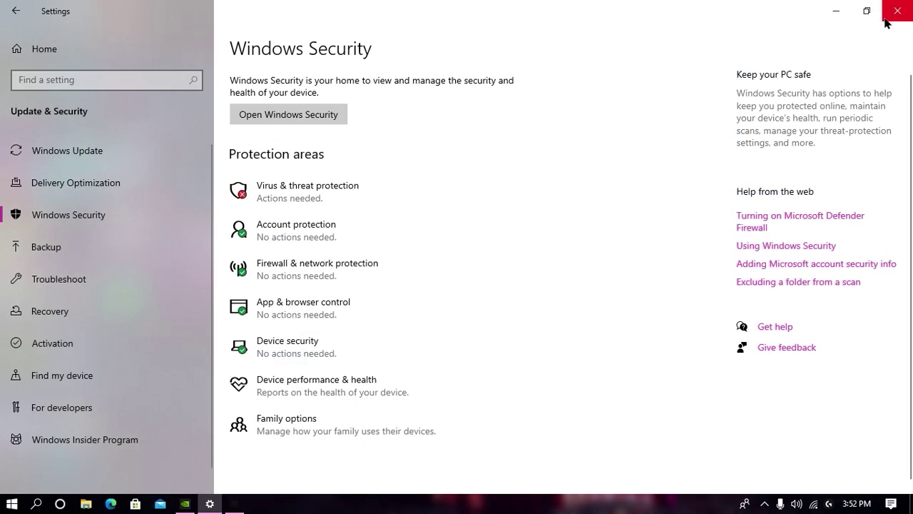
left_click(897, 8)
Extract the Optionals 2.0 archive into an Optionals 2.0 folder on the desktop
right_click(515, 156)
left_click(535, 191)
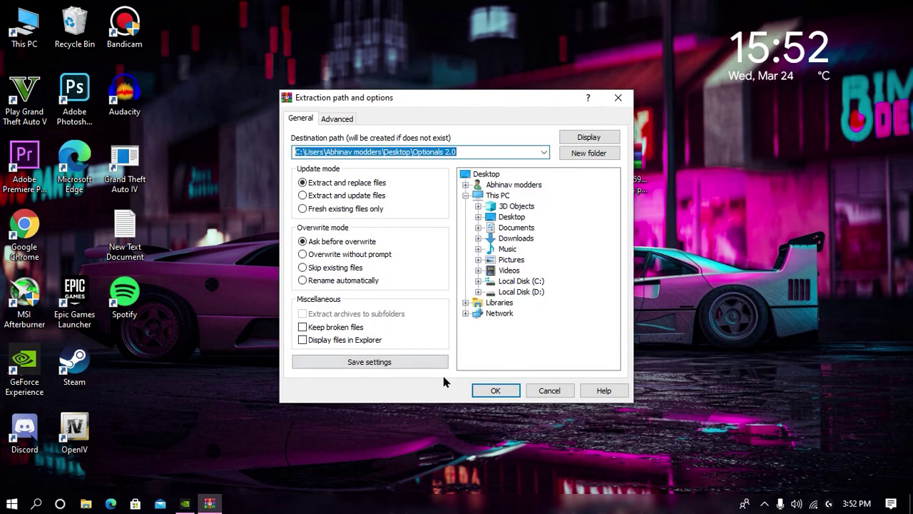
left_click(492, 391)
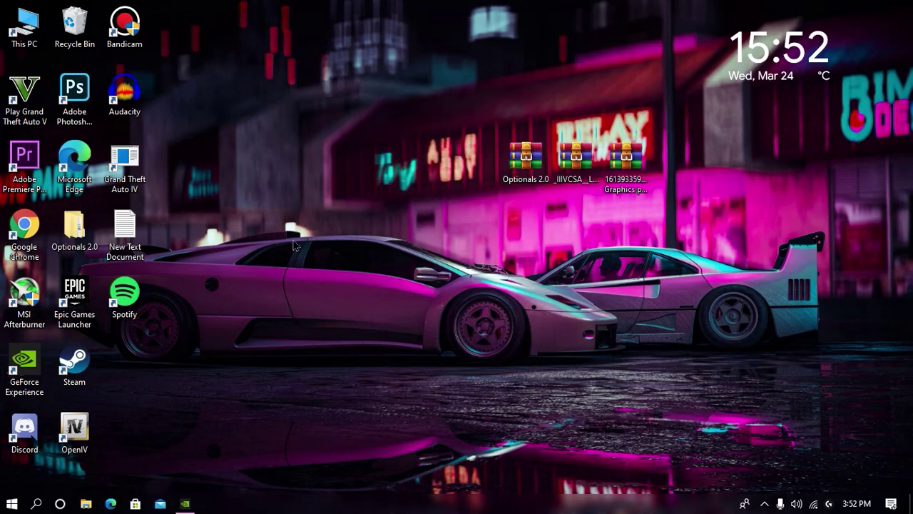
Open the extracted Optionals 2.0 folder and dock its window to the right half of the screen
double_click(74, 229)
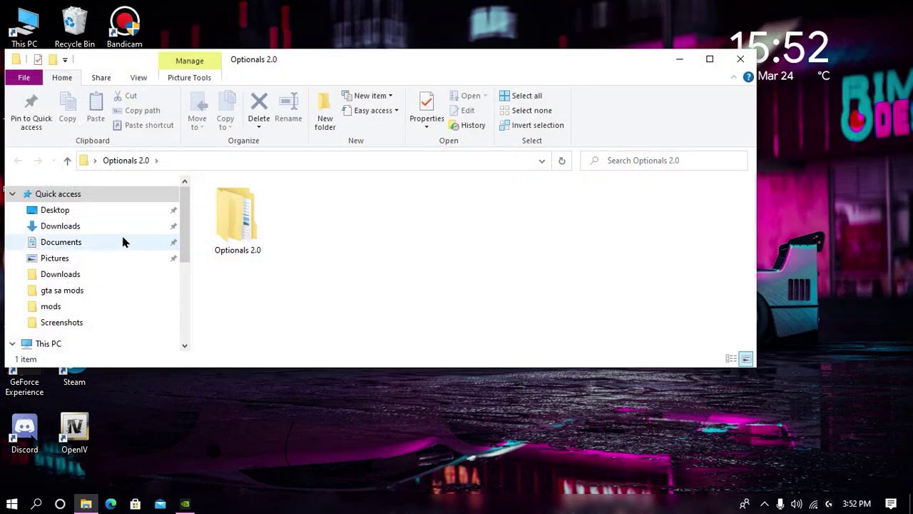
key("super+Right")
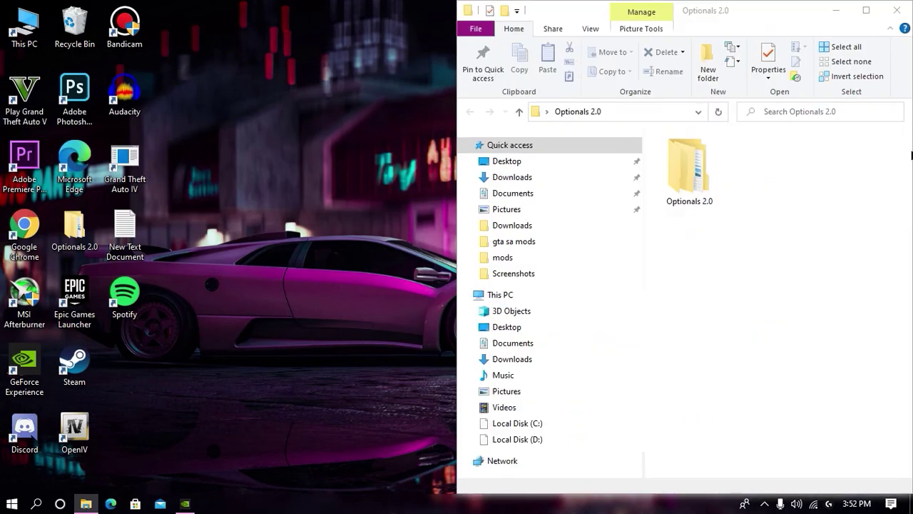
left_click(269, 76)
Open the GTA-SanAndreas game folder inside the Games copy on Local Disk (D:), with its window docked on the left half
double_click(2, 24)
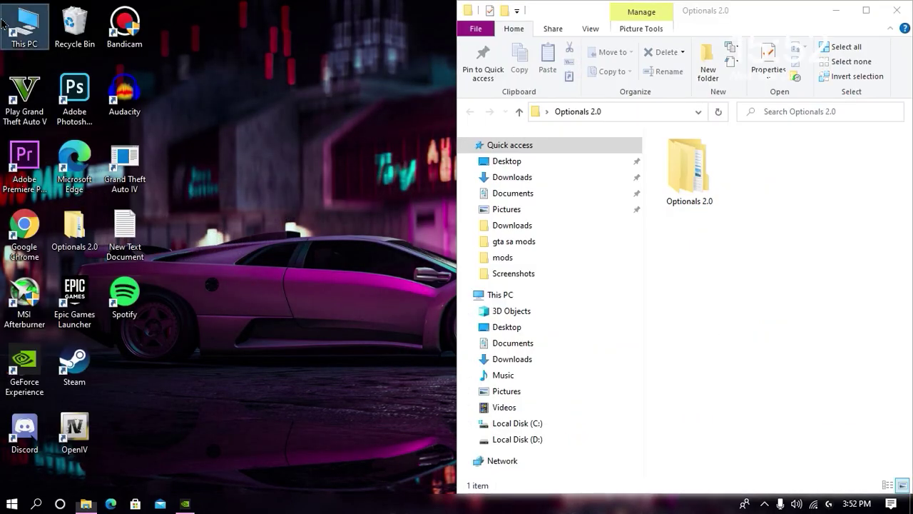
double_click(19, 32)
left_click_drag(317, 87, 317, 109)
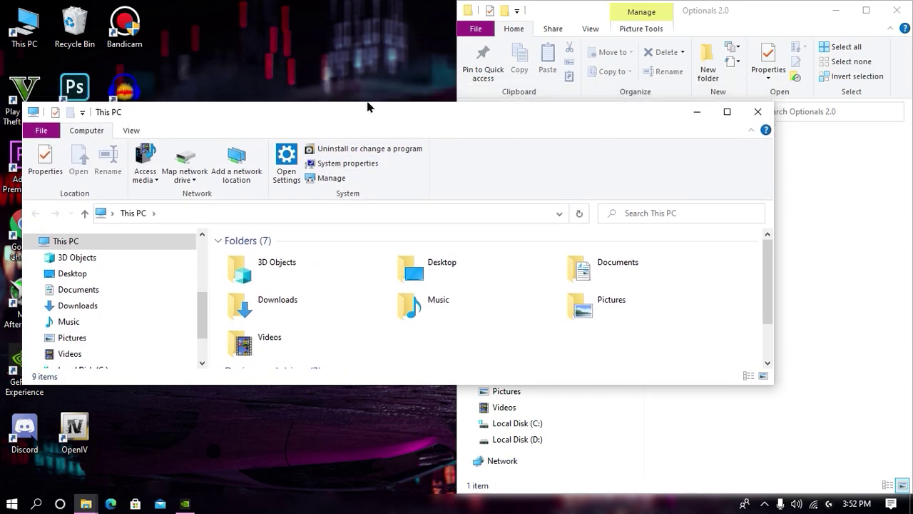
left_click_drag(501, 115, 6, 178)
double_click(235, 436)
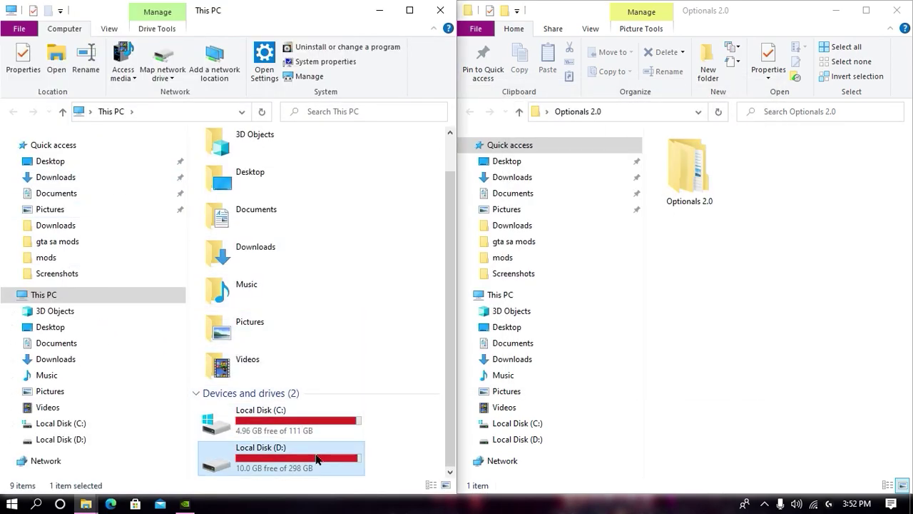
double_click(236, 265)
left_click(243, 184)
double_click(242, 184)
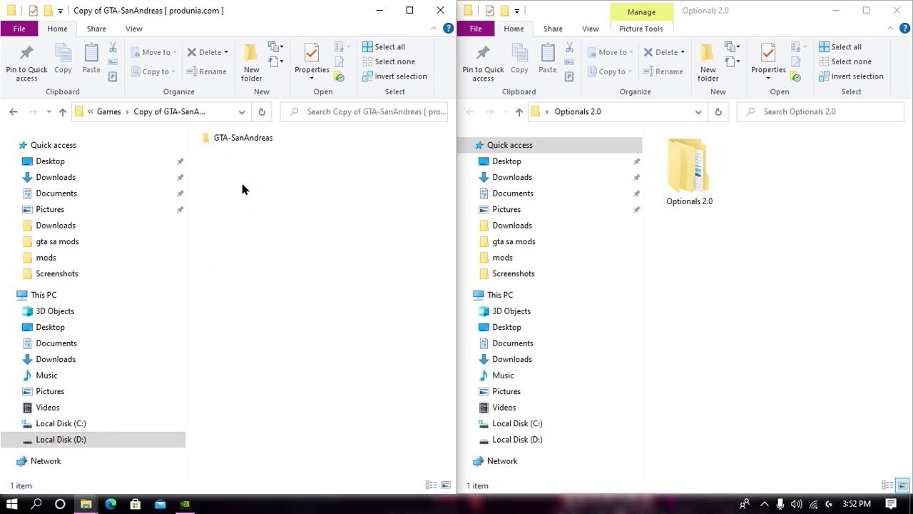
double_click(242, 138)
Open the Cleo, Asi loader, Modloader+More folder inside the nested Optionals 2.0 folders
left_click(695, 180)
double_click(695, 180)
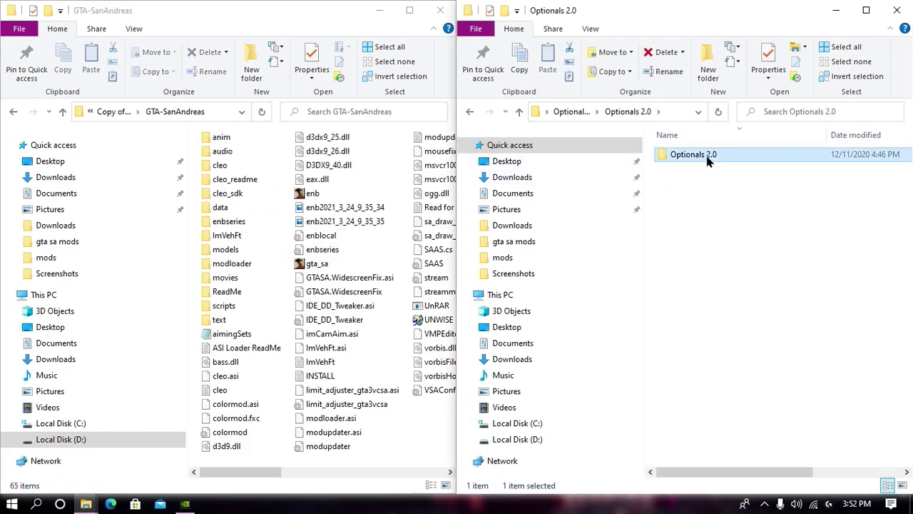
double_click(706, 155)
double_click(723, 183)
Copy cleo, modloader, bass.dll, cleo.asi, vorbisFile.dll, vorbisHooked.dll and modloader.asi into the GTA-SanAndreas folder, replacing existing files
left_click(715, 154)
left_click(706, 197, "ctrl")
left_click(693, 254, "ctrl")
left_click(689, 239, "ctrl")
left_click(685, 379, "ctrl")
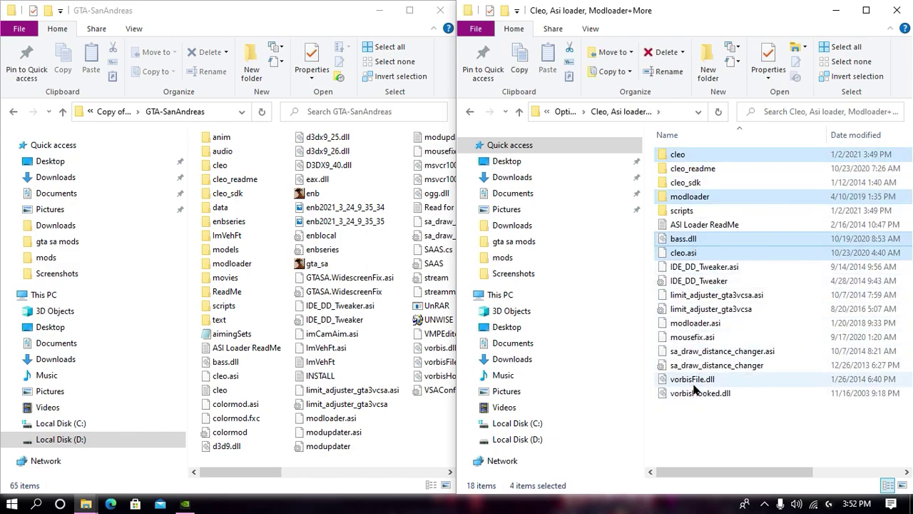
left_click(689, 393, "ctrl")
left_click_drag(742, 254, 405, 424)
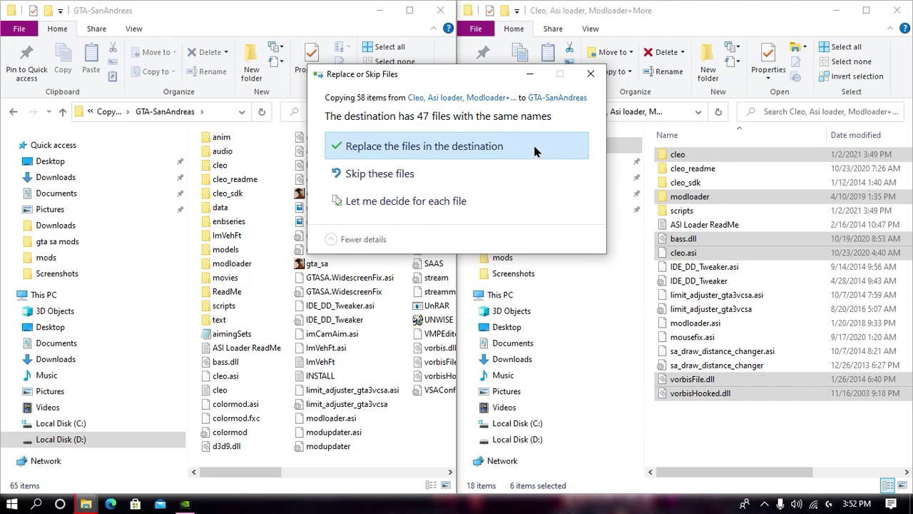
left_click(535, 146)
left_click_drag(746, 328, 424, 428)
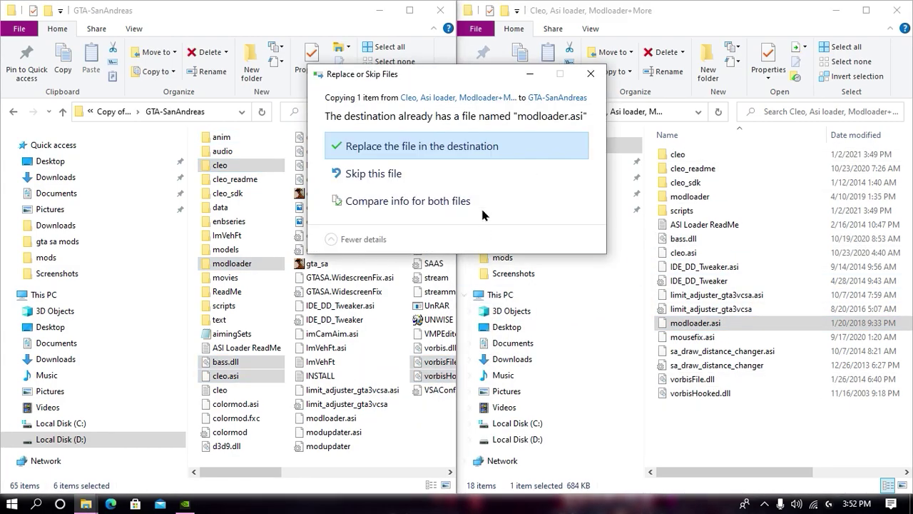
left_click(487, 155)
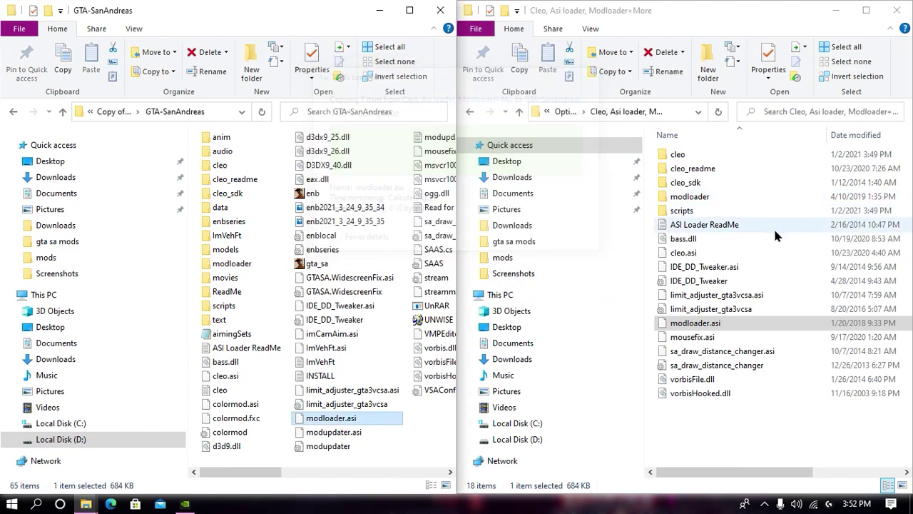
Copy streammemfix2.2_test1.asi from the Graphics Fix (Textures Not loading) folder into the GTA-SanAndreas folder
key("alt+Left")
double_click(699, 225)
left_click_drag(714, 168, 419, 425)
key("alt+Left")
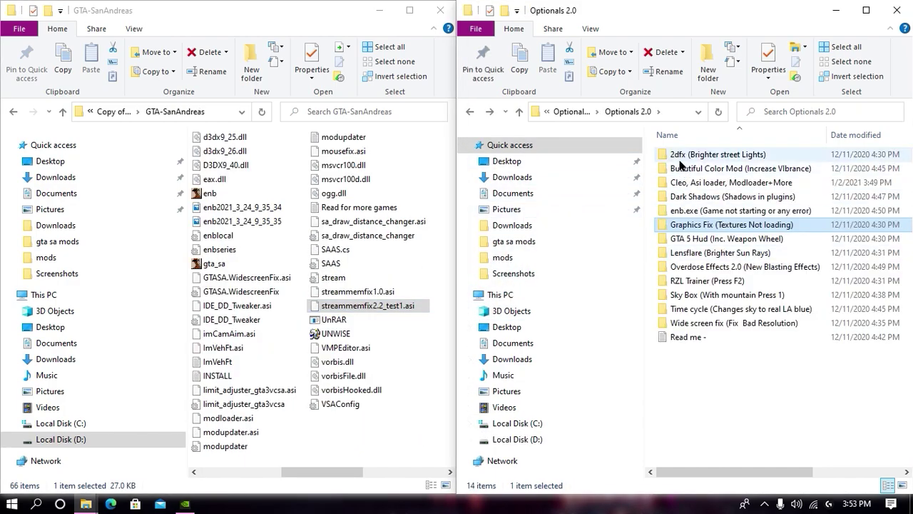
Copy enb.exe from the enb.exe (Game not starting or any error) folder into GTA-SanAndreas, replacing the existing file
double_click(699, 210)
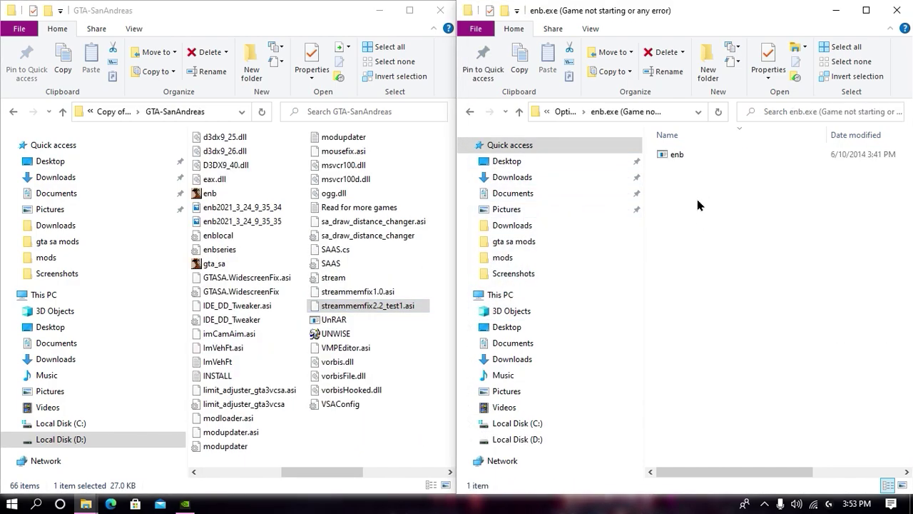
left_click(712, 155)
left_click_drag(711, 155, 416, 412)
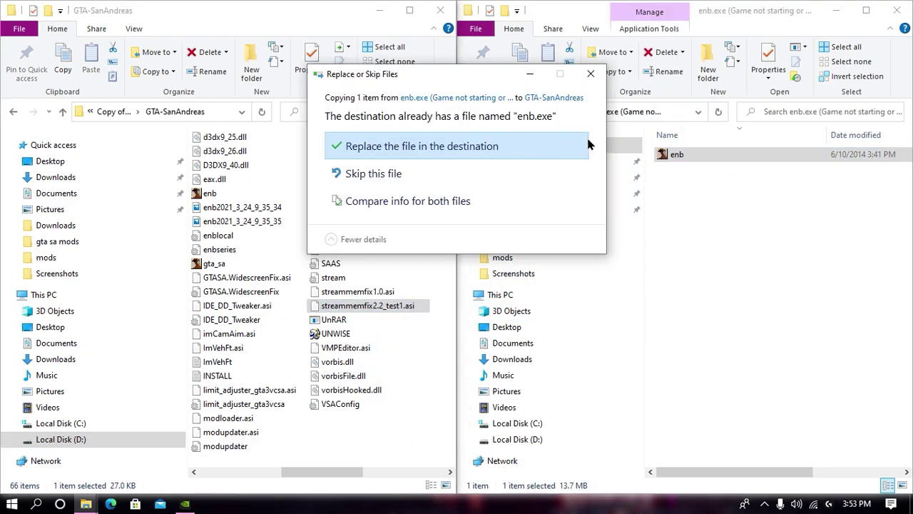
left_click(587, 143)
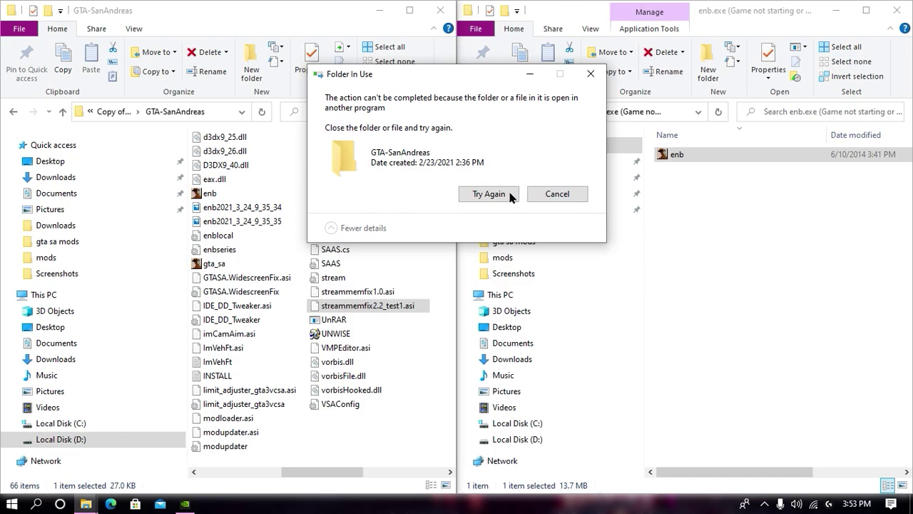
left_click(490, 194)
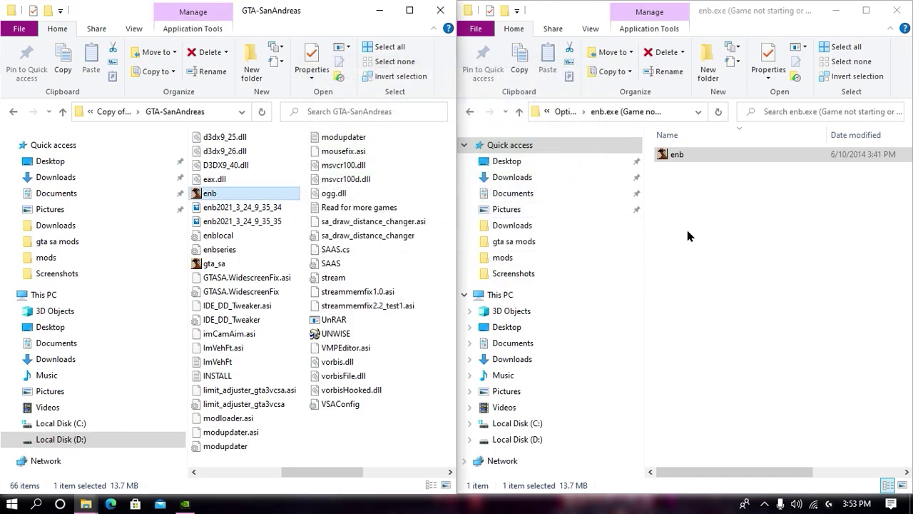
Copy both GTASA.WidescreenFix files from the Wide screen fix scripts folder into GTA-SanAndreas, replacing existing ones, and close the Optionals 2.0 window
key("alt+Up")
double_click(702, 325)
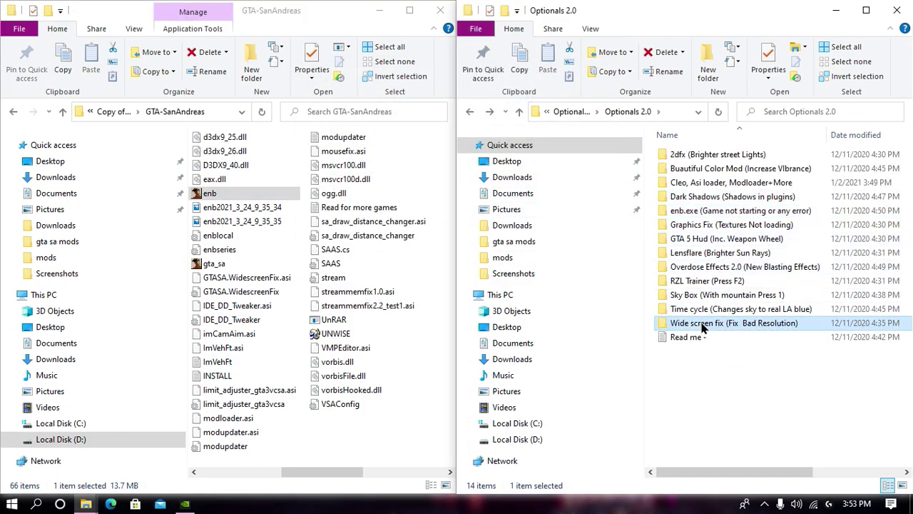
double_click(682, 154)
left_click(698, 170)
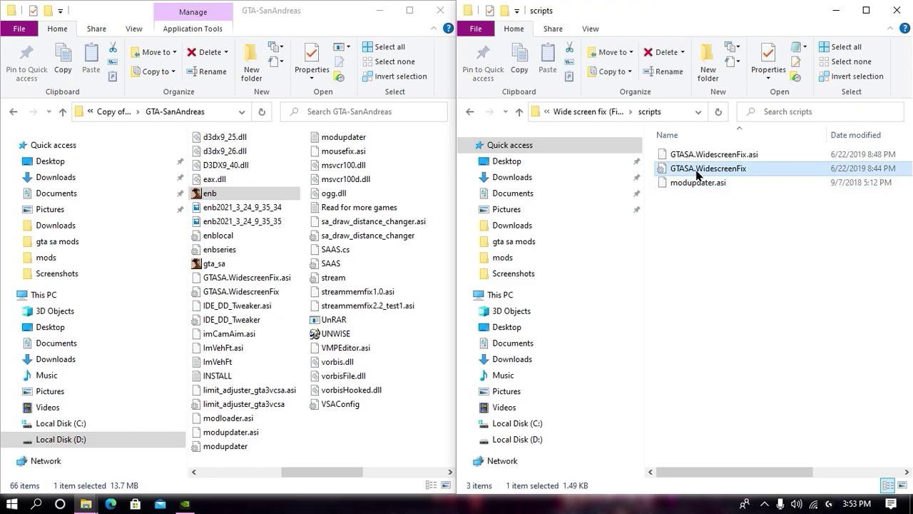
left_click(699, 156, "ctrl")
left_click_drag(698, 156, 403, 371)
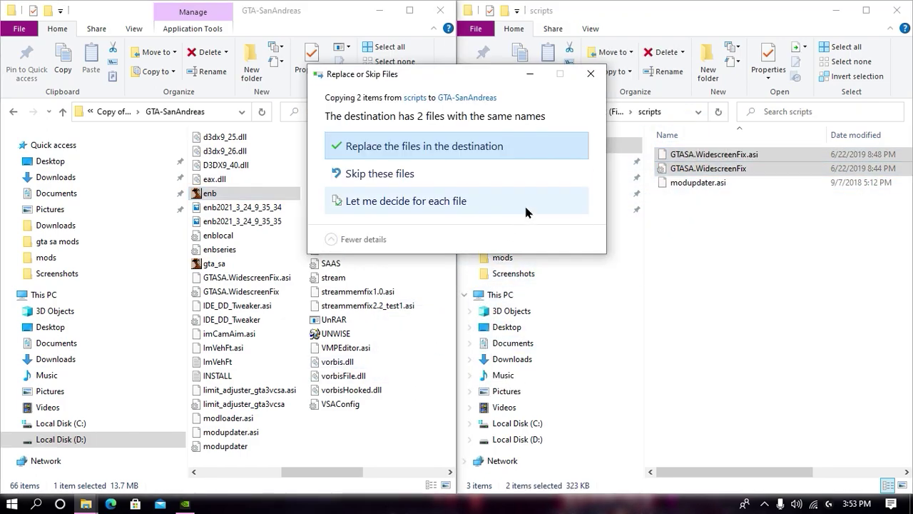
left_click(519, 151)
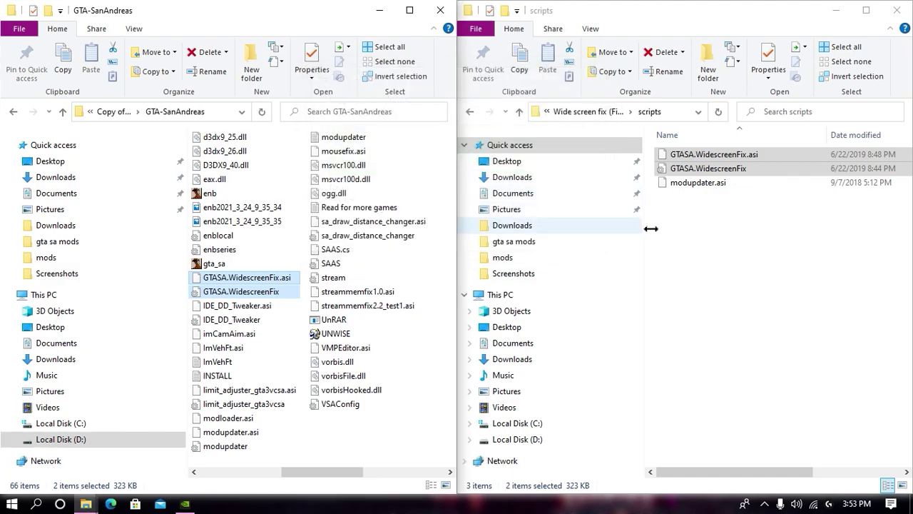
key("alt+Up")
key("alt+Up")
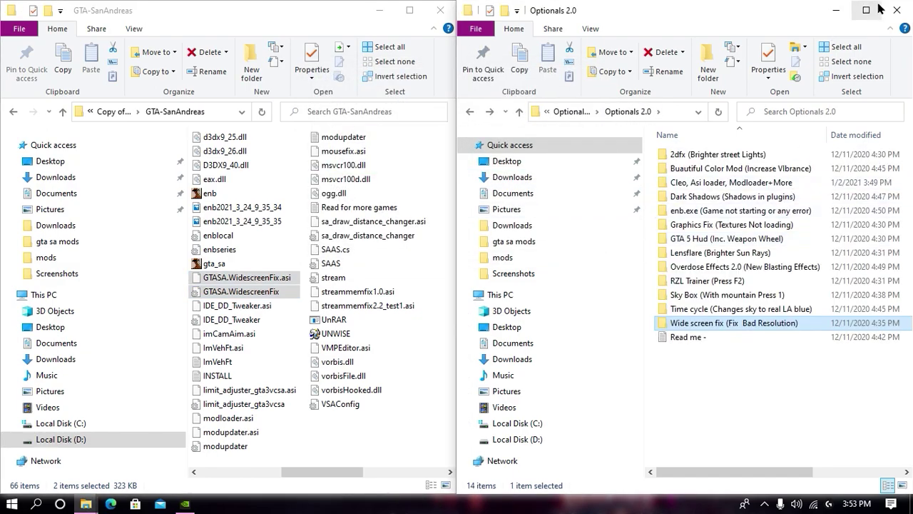
left_click(897, 10)
Minimize the game folder and extract the _IIIVCSA__Largeaddress_-_Reconhecer_34_GB_de_RAM archive into its own folder on the desktop
left_click(582, 157)
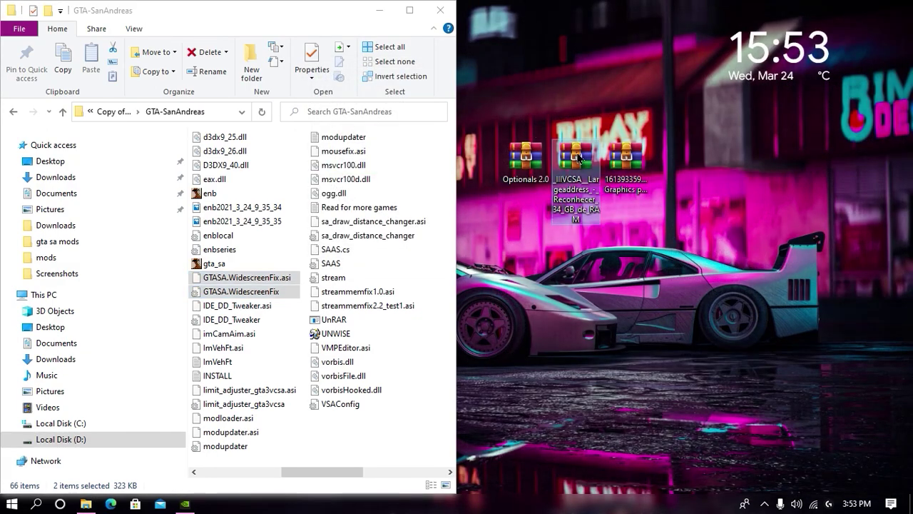
left_click(392, 10)
right_click(575, 155)
left_click(613, 193)
key("Return")
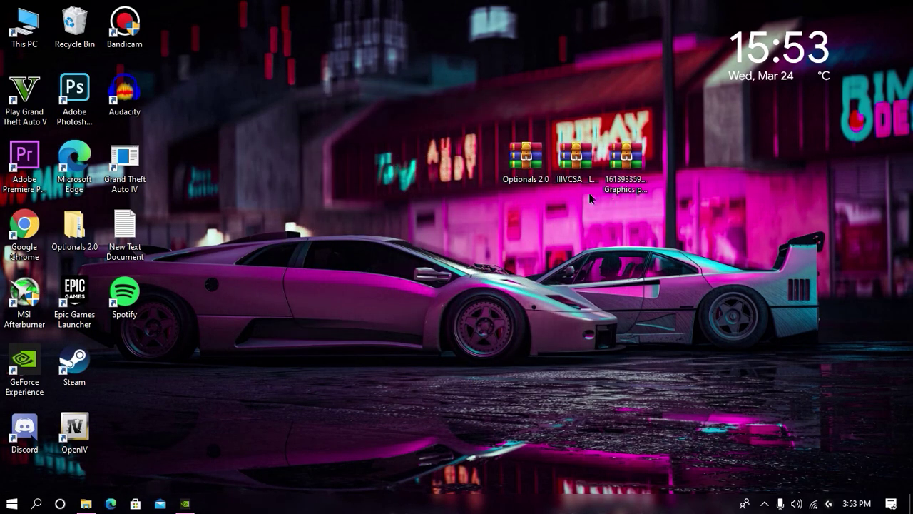
Open the extracted Largeaddress folder beside the GTA-SanAndreas folder and copy the largeaddress application into the game folder
double_click(134, 359)
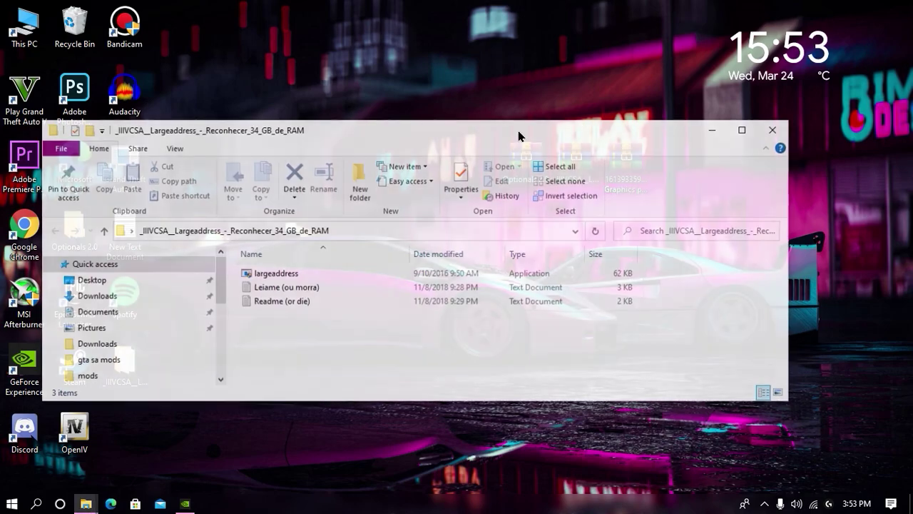
left_click_drag(521, 130, 912, 157)
left_click(224, 140)
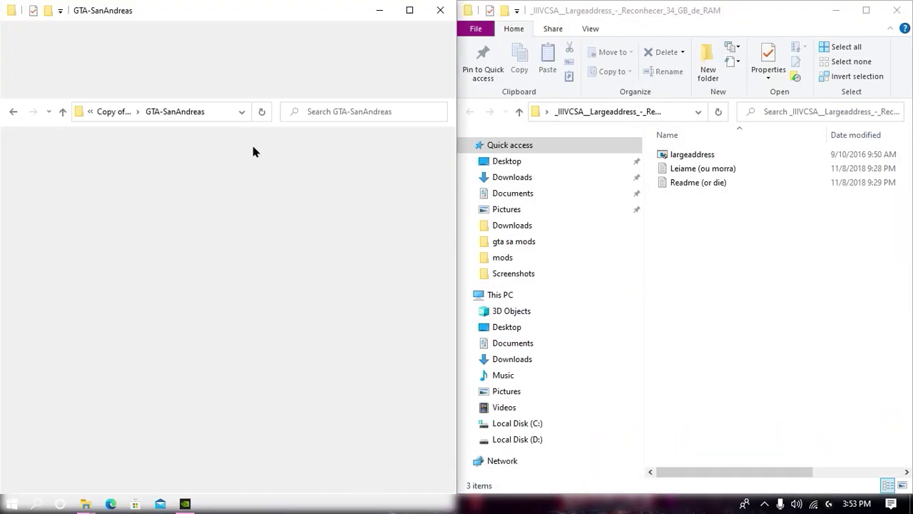
left_click_drag(737, 153, 428, 405)
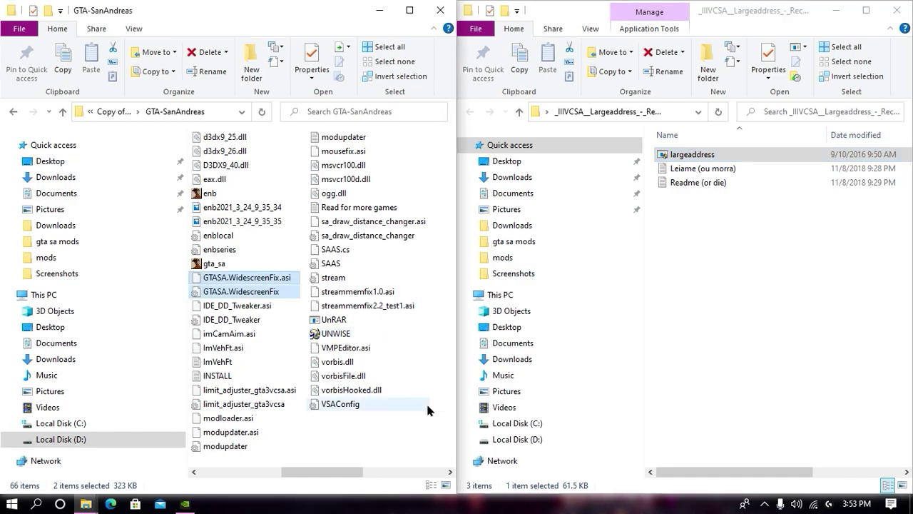
Run largeaddress on the enb executable in the game folder, allow it to make changes, and close the Largeaddress folder
left_click(235, 264)
left_click_drag(225, 196, 223, 347)
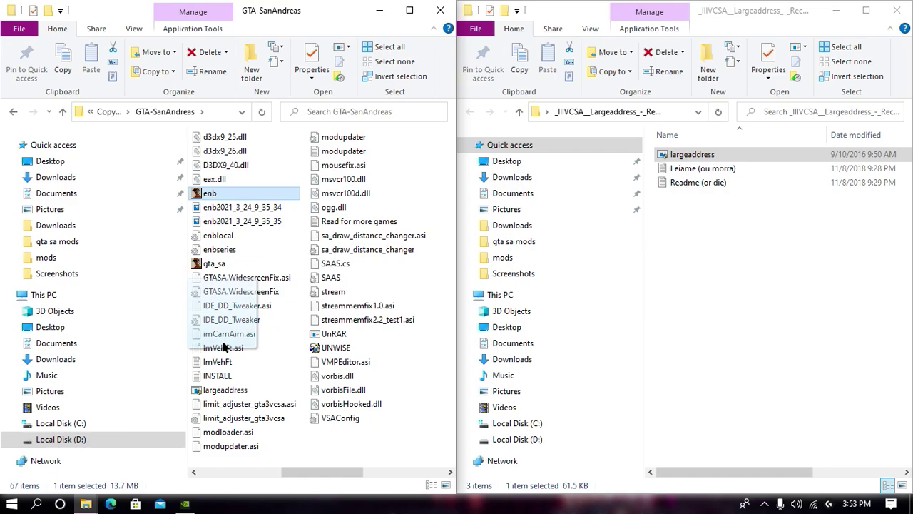
left_click_drag(224, 381, 223, 391)
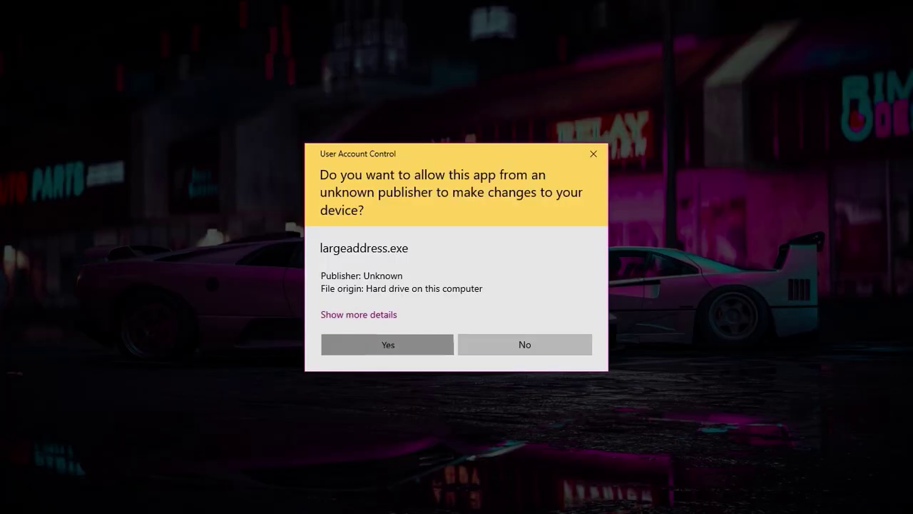
left_click(412, 344)
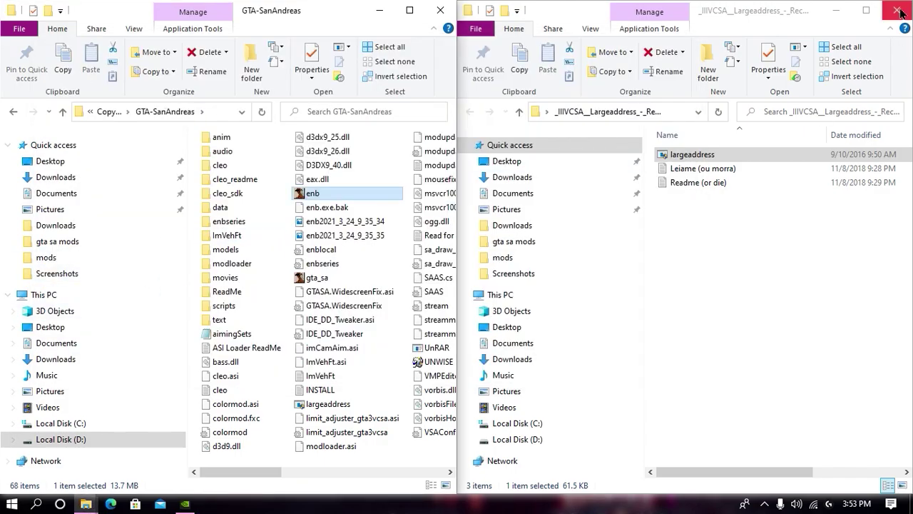
left_click(899, 11)
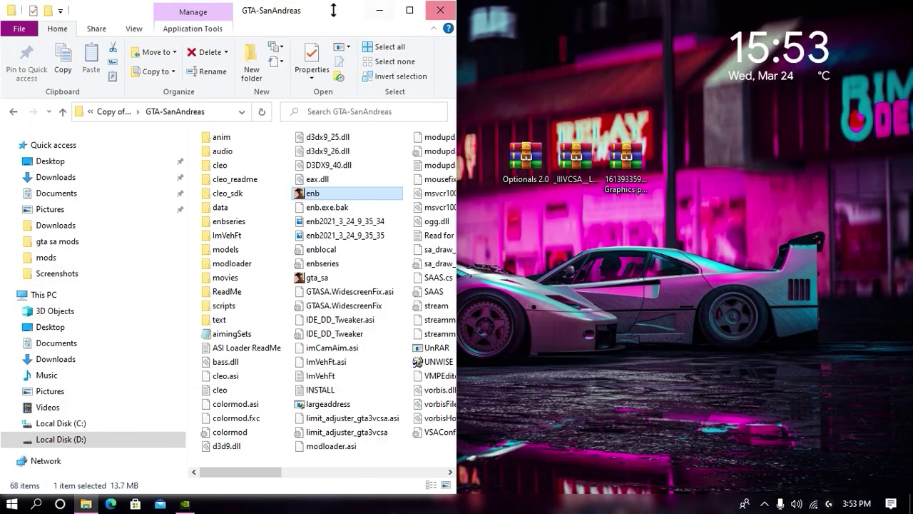
Minimize the game folder and extract the HD Graphics pack for very low end pc archive into its own desktop folder
left_click(380, 10)
right_click(623, 163)
left_click(660, 198)
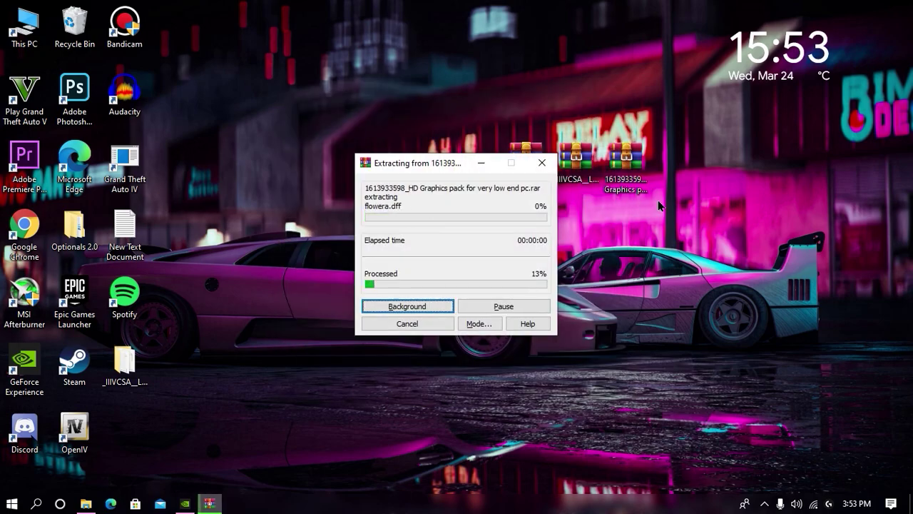
Open the extracted HD Graphics pack for very low end pc folder and its inner folder, docked beside the GTA-SanAndreas folder
double_click(132, 422)
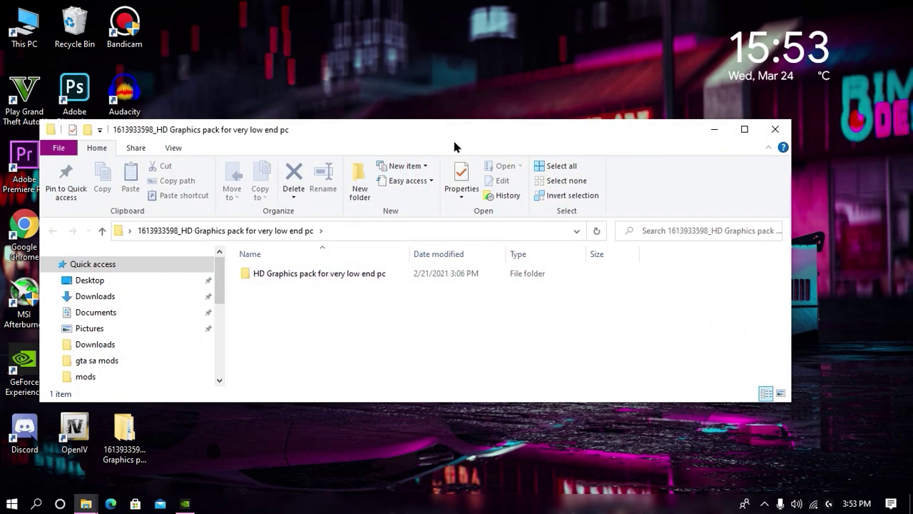
left_click_drag(454, 146, 912, 146)
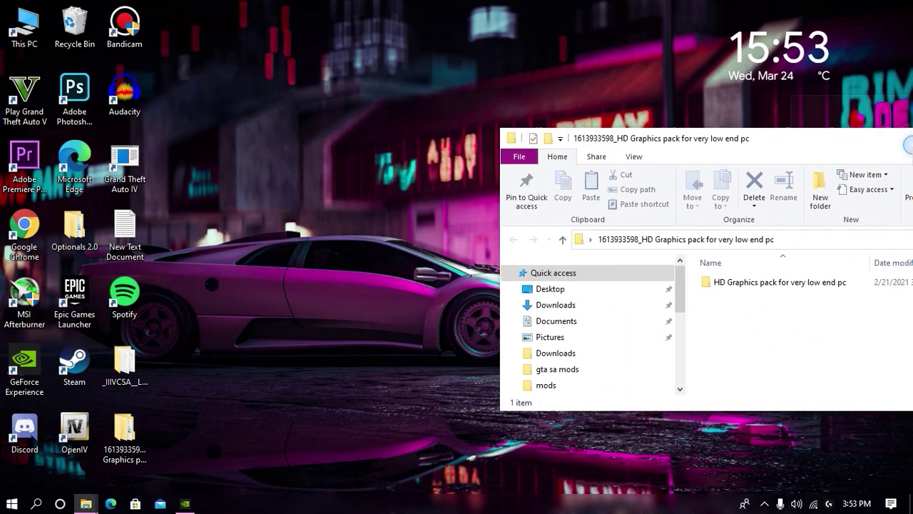
left_click(382, 171)
left_click(801, 155)
double_click(801, 154)
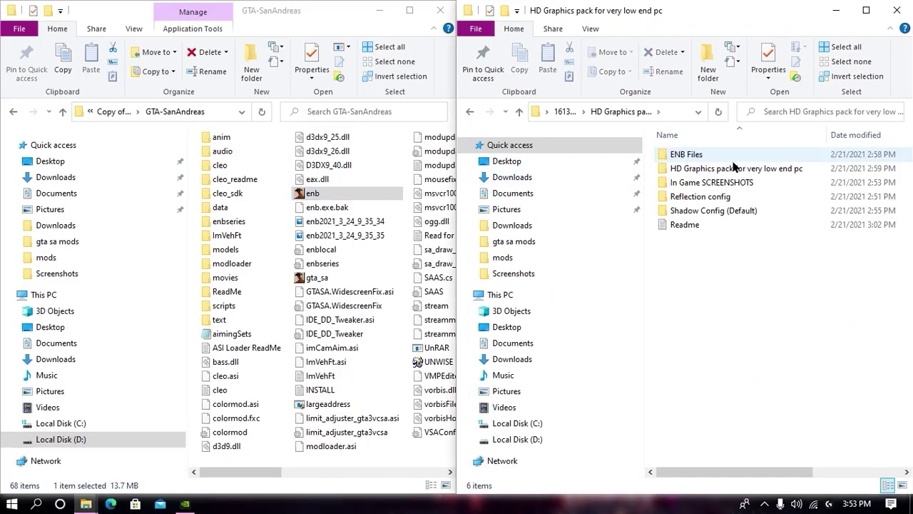
Copy everything in the ENB Files folder into GTA-SanAndreas, replacing existing files, and return to the graphics pack folder
double_click(713, 154)
left_click_drag(717, 401, 720, 146)
left_click_drag(805, 204, 407, 457)
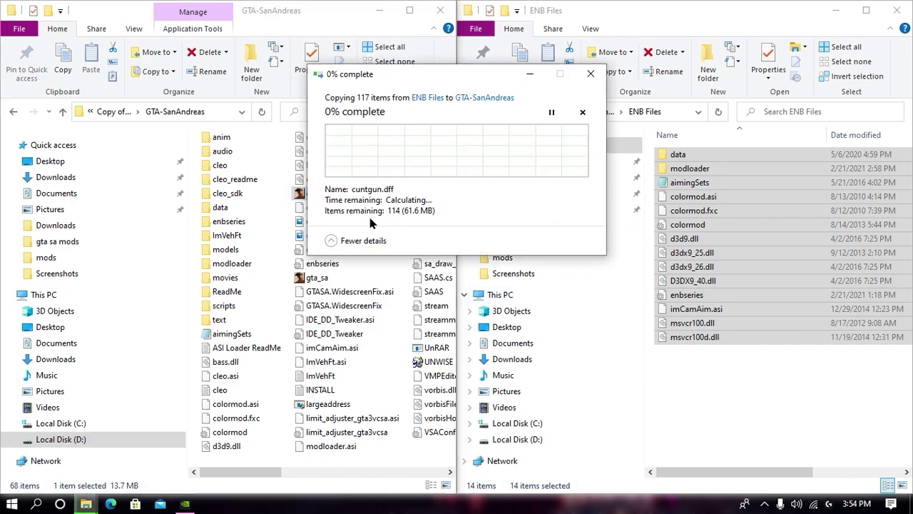
left_click(410, 150)
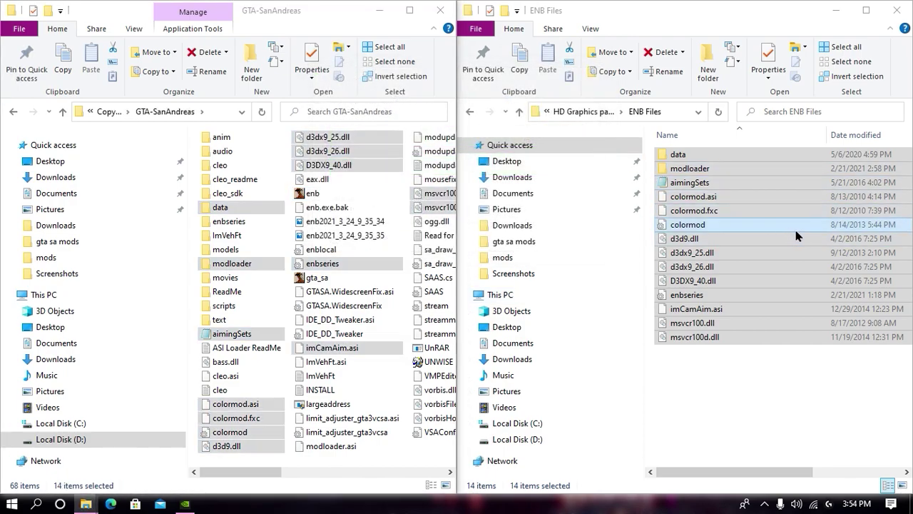
key("alt+Left")
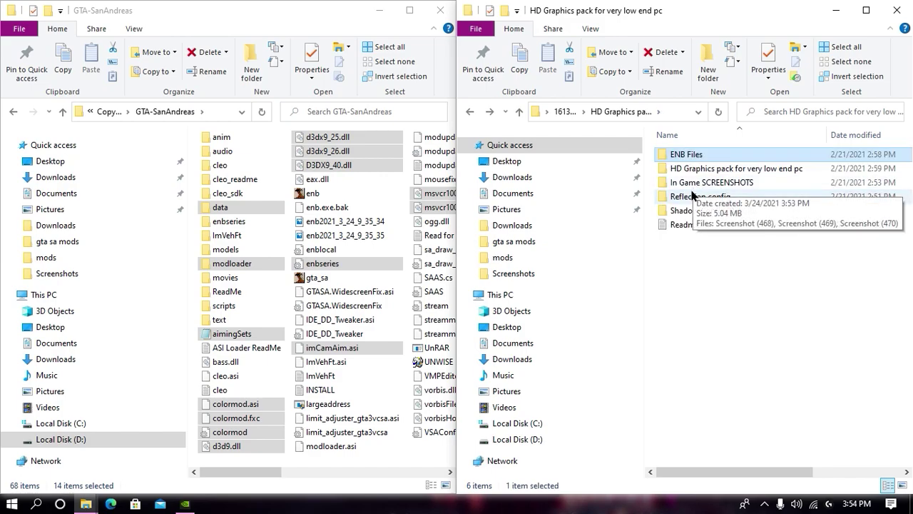
Open the High End Reflection (1GB GPU) folder inside the graphics pack's Reflection config folder
left_click(699, 212)
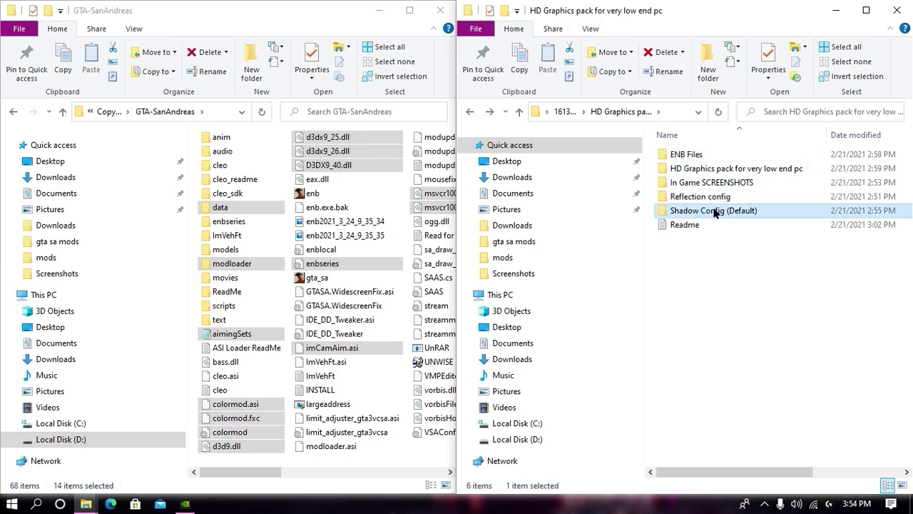
left_click(721, 198)
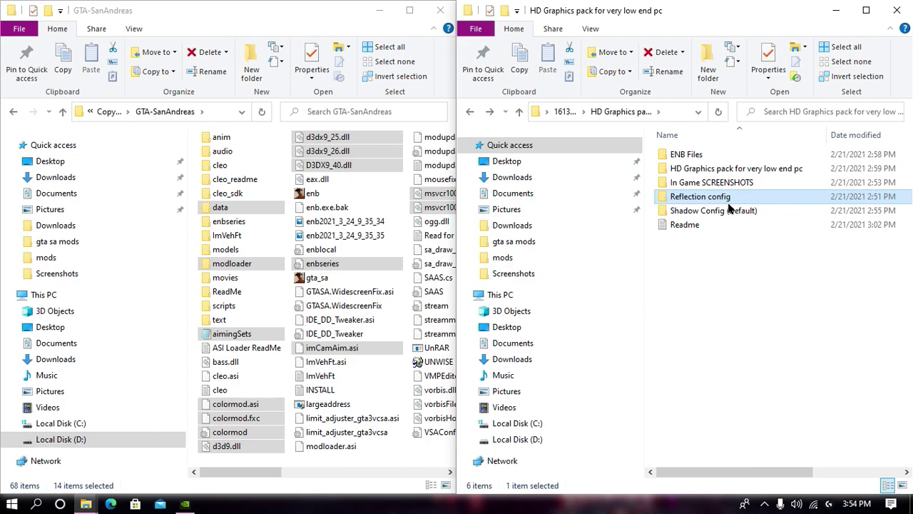
double_click(726, 200)
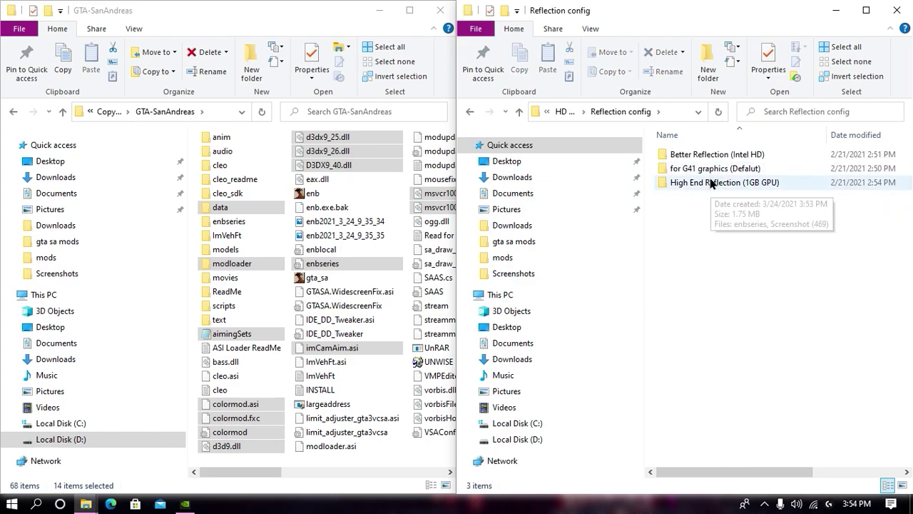
left_click(719, 156)
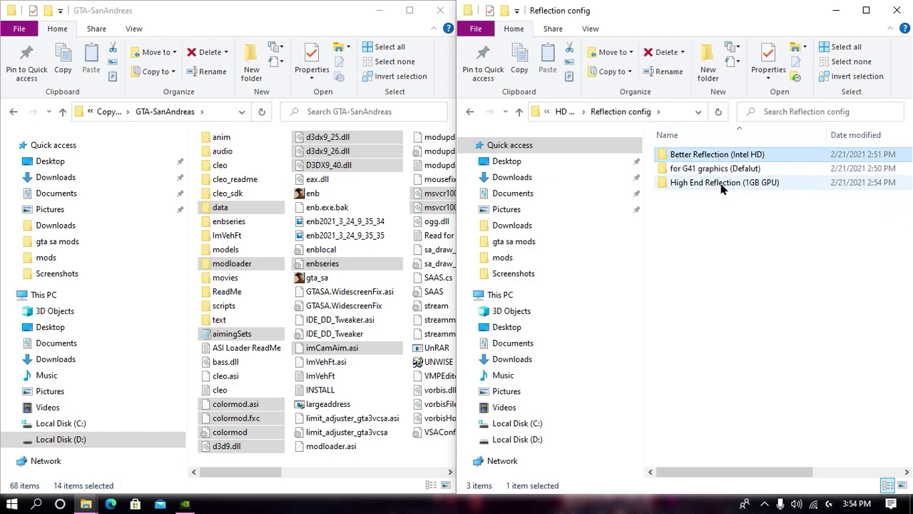
double_click(722, 184)
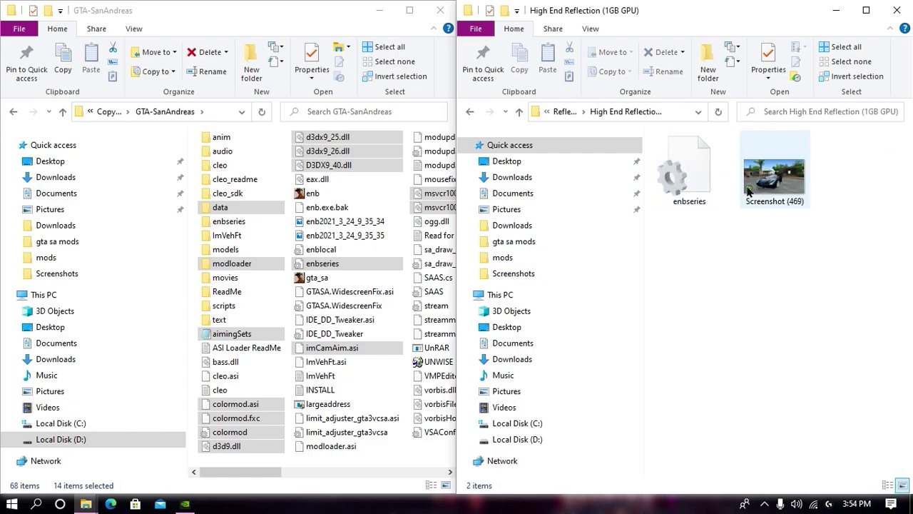
View Screenshot (469) in the High End Reflection folder to examine the reflection preset, and close the image
left_click(689, 184)
double_click(759, 187)
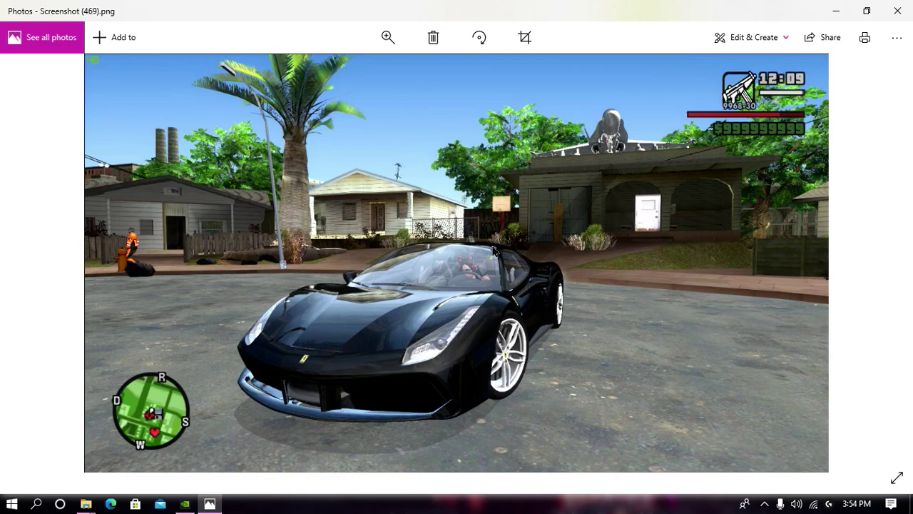
left_click(897, 11)
Copy the high-end enbseries file into GTA-SanAndreas, replacing the existing file, and close the High End Reflection folder
left_click_drag(690, 171, 348, 363)
left_click(486, 147)
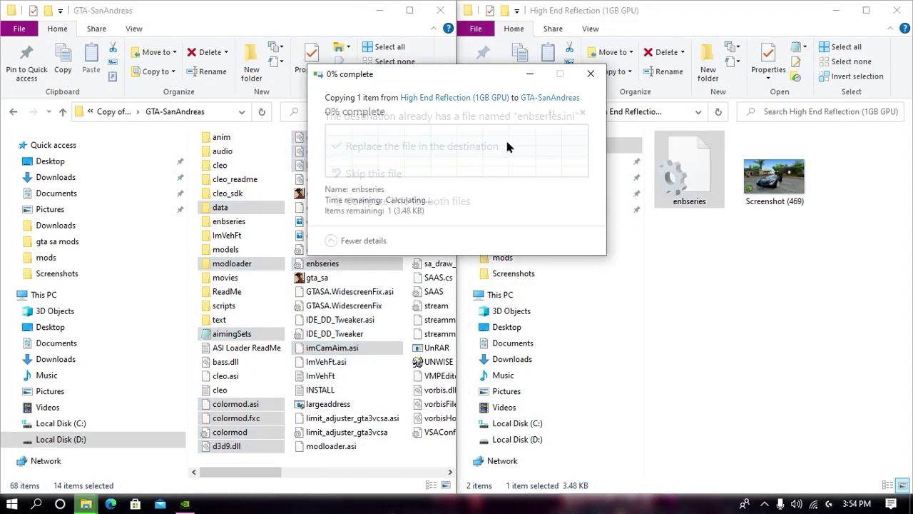
left_click(897, 11)
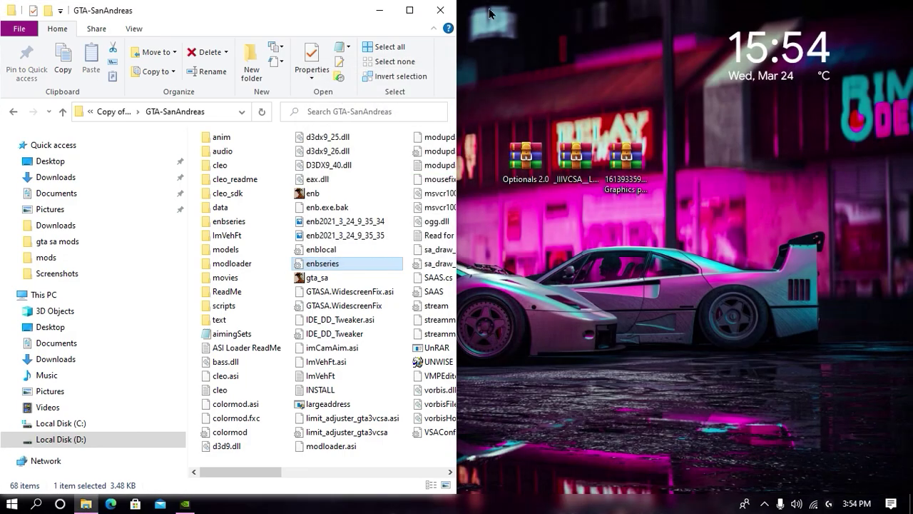
Maximize the GTA-SanAndreas folder, launch the game from the enb executable and start playing
left_click(409, 10)
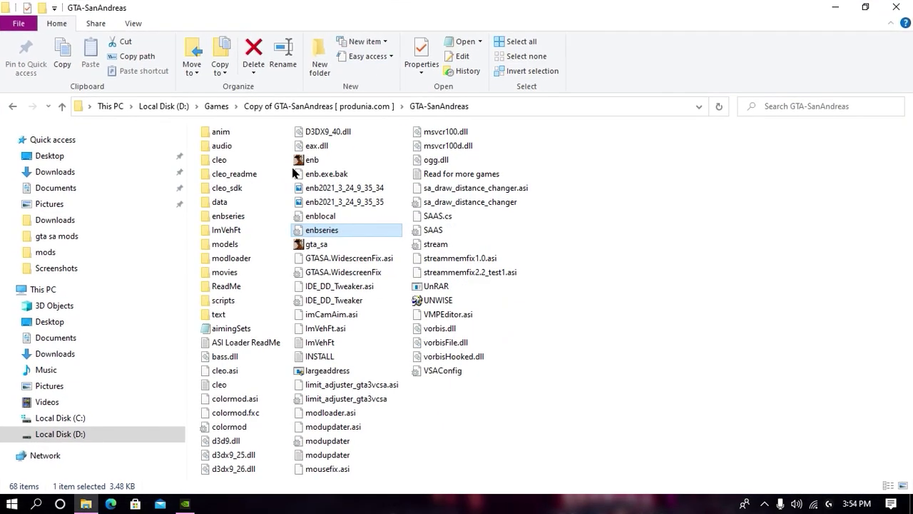
double_click(334, 162)
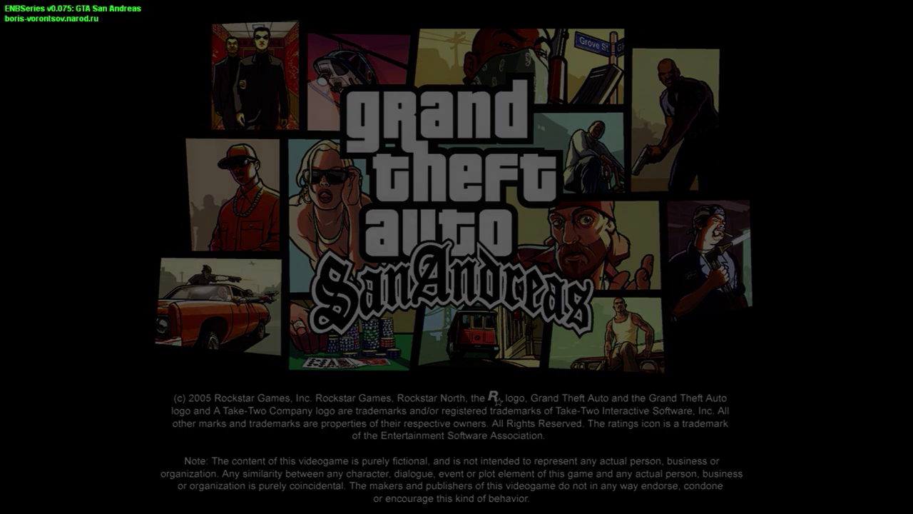
key("Return")
key("Return")
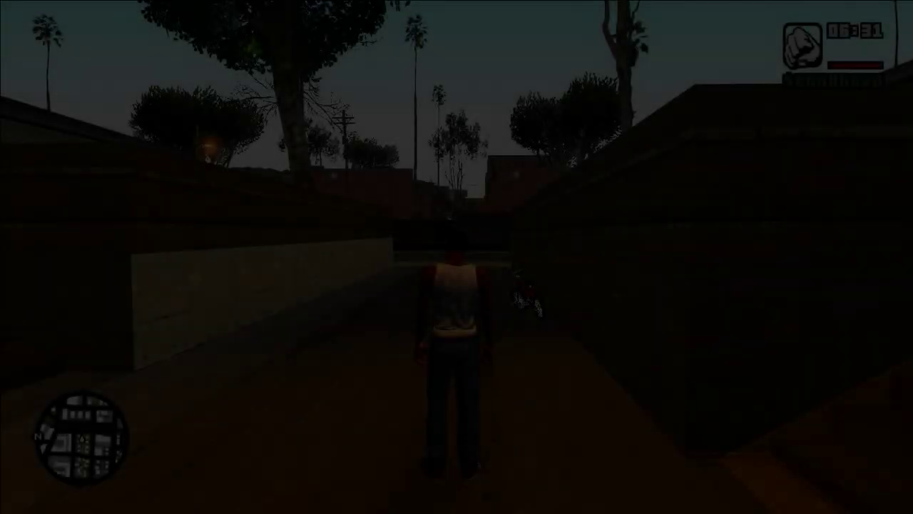
Set the game time to about noon with RZL-Trainer, move to Sunny Smog LA in its weather list and close the trainer
key("w")
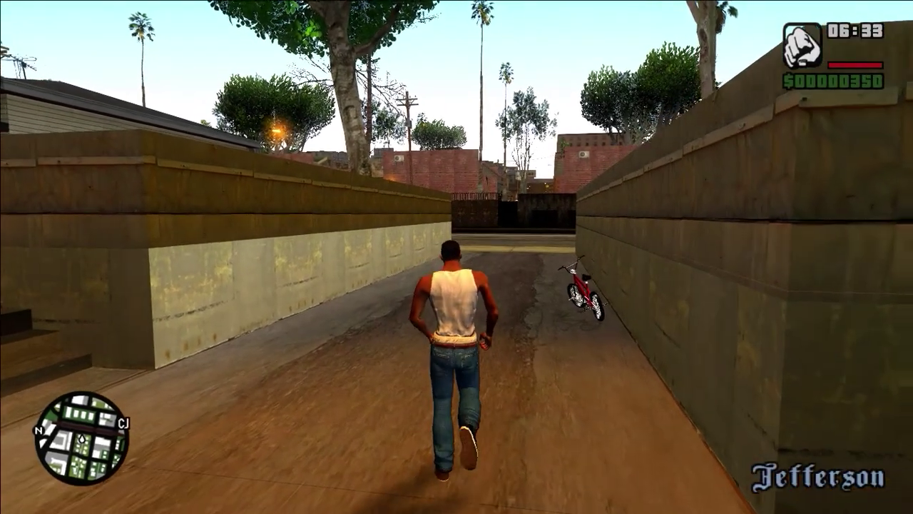
key("ctrl+m")
key("Up")
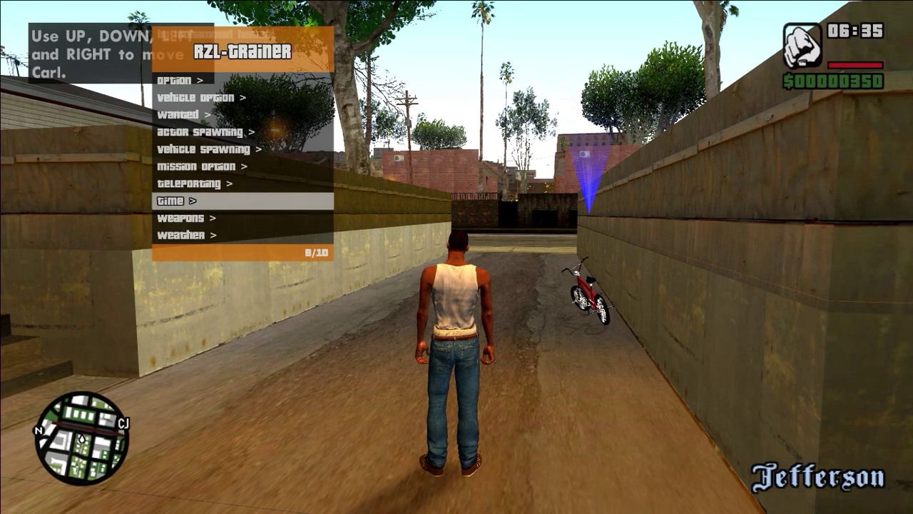
key("space")
key("space")
key("Return")
key("Down")
key("Down")
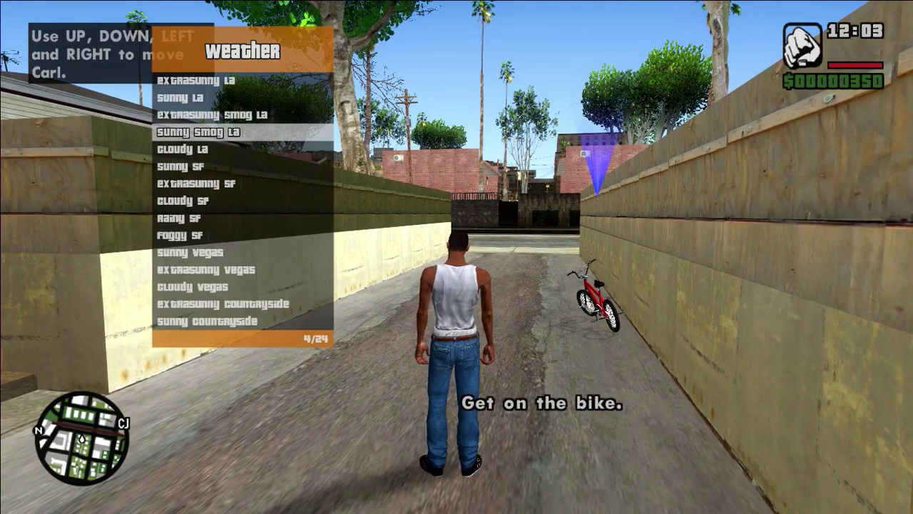
key("F10")
Run the character out of the alley and along the street to examine the modded textures, shadows and lighting
key("w")
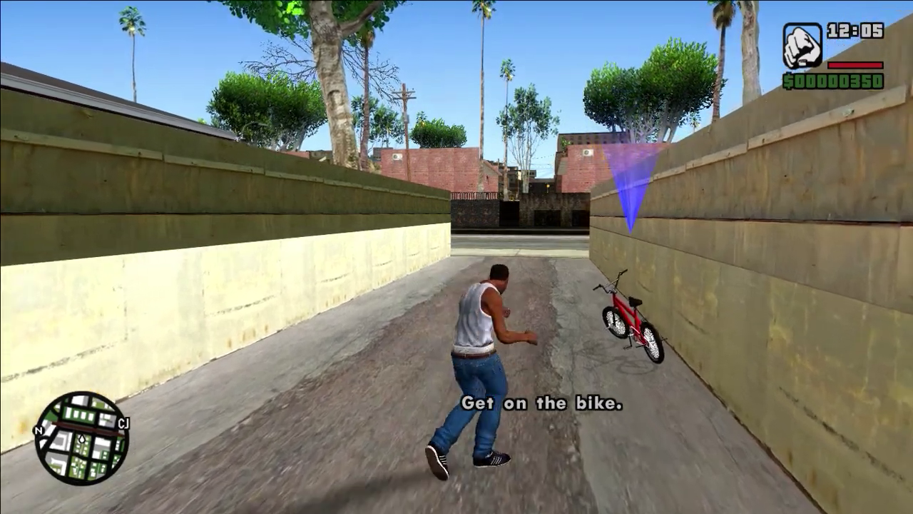
key("w")
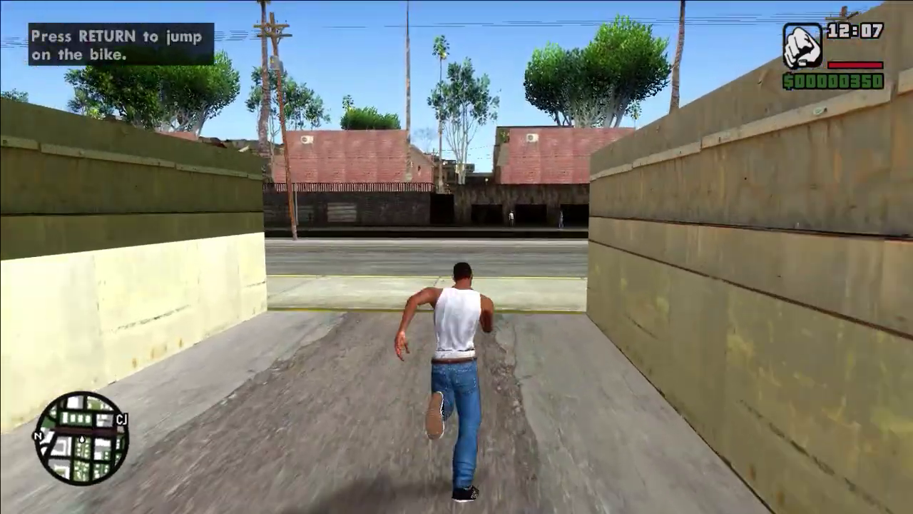
key("w")
key("w")
key("d")
key("w")
key("a")
key("w")
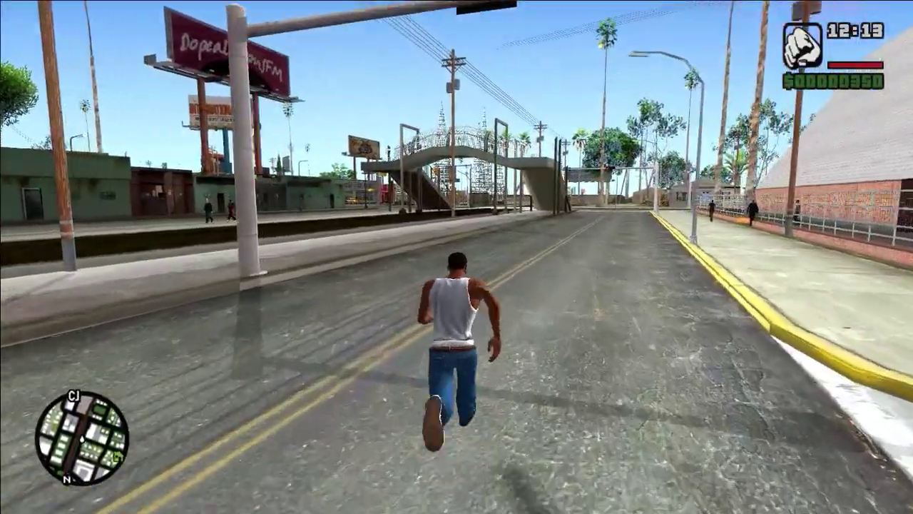
key("w")
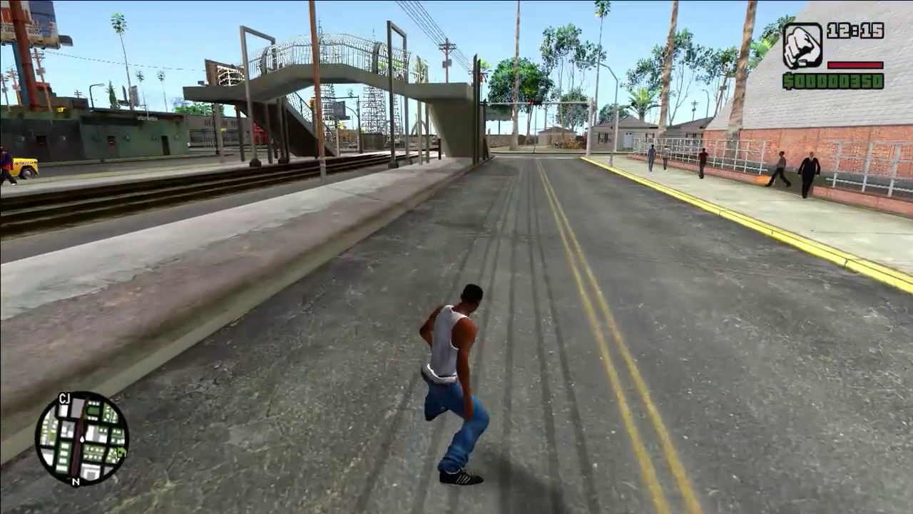
Spawn a ZR-350 from the Set 2 vehicle list and get into the car
key("ctrl+c")
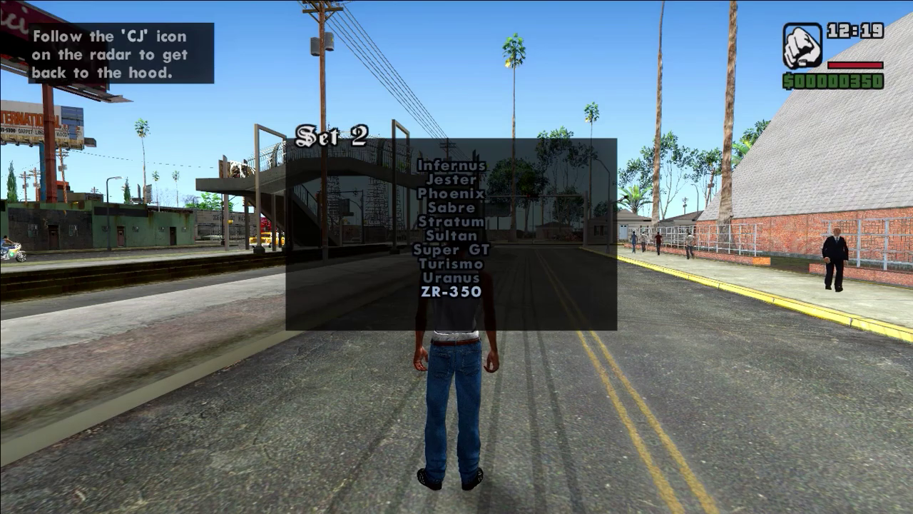
key("Return")
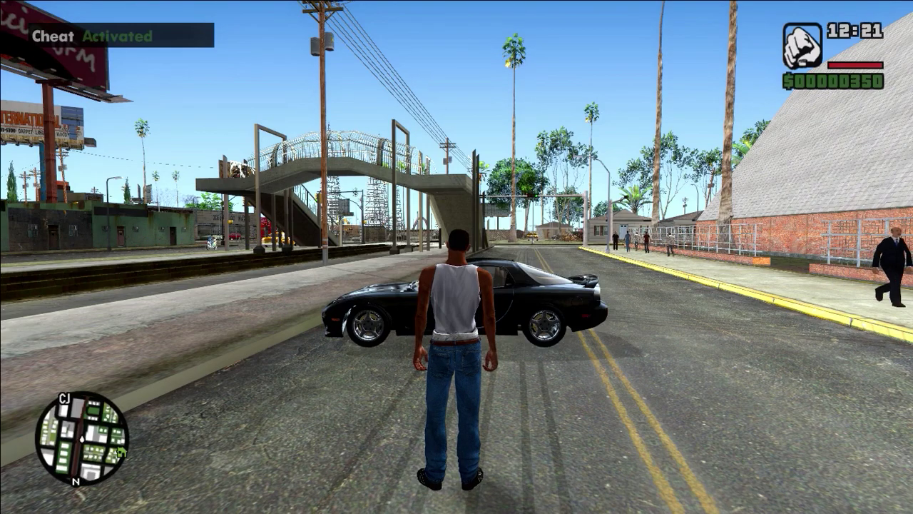
key("a")
key("f")
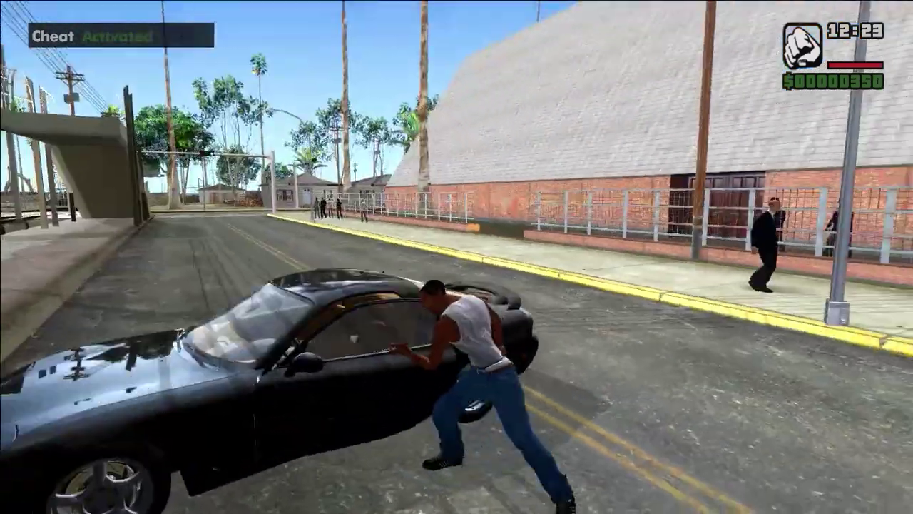
Recolour the ZR-350 with the red swatch in the first row of the trainer's vehicle colours, and close the trainer
key("ctrl+x")
key("Down")
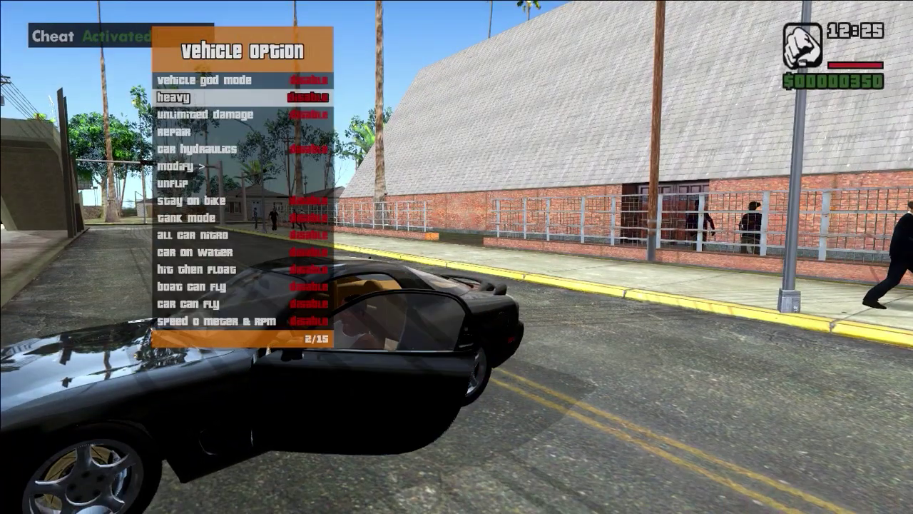
key("Down")
key("Down")
key("Down")
key("Down")
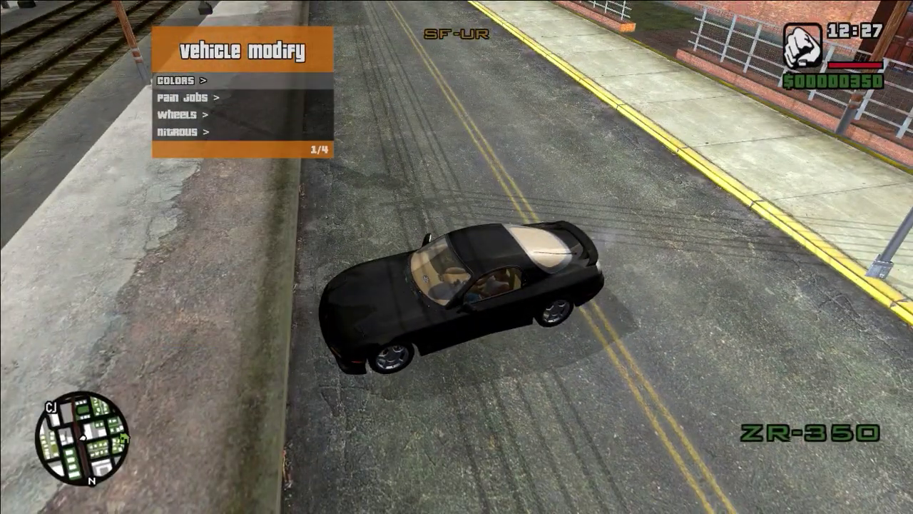
key("Return")
key("Right")
key("Right")
key("Right")
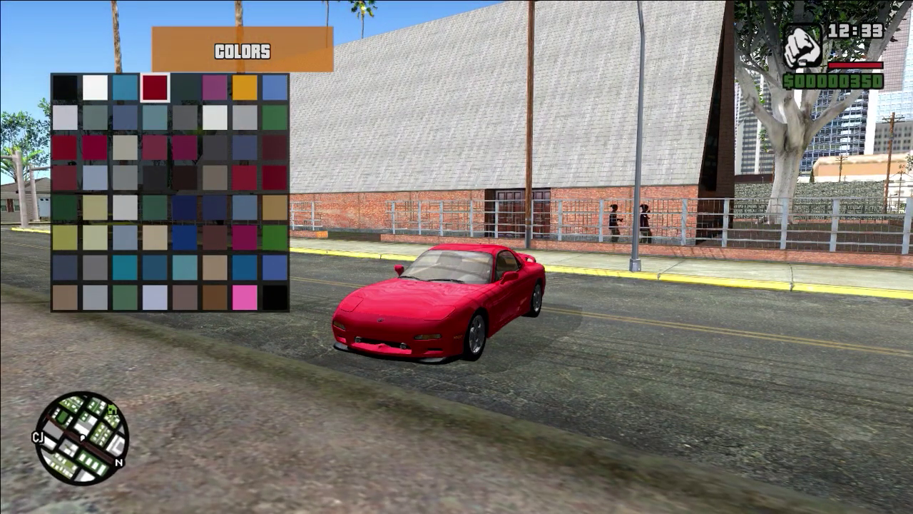
key("BackSpace")
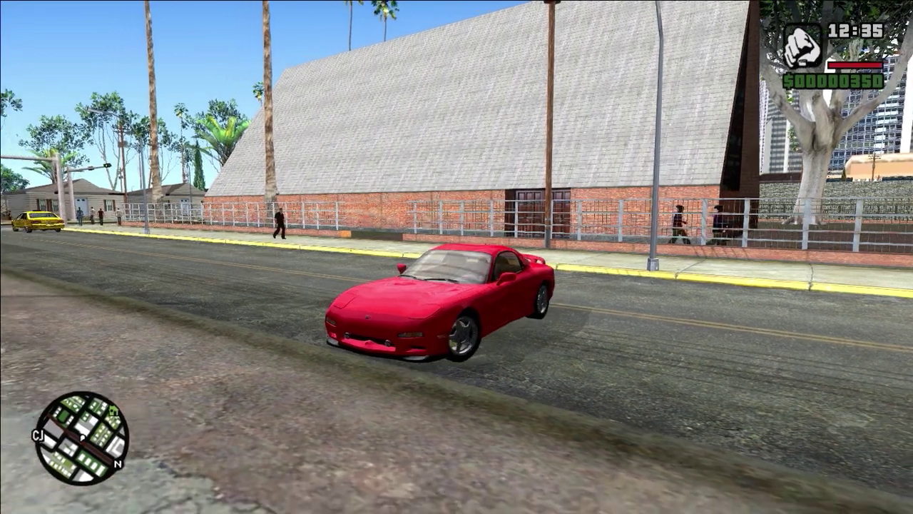
Drive the red car towards the rail tracks and cycle through the camera views to examine its reflections
key("w")
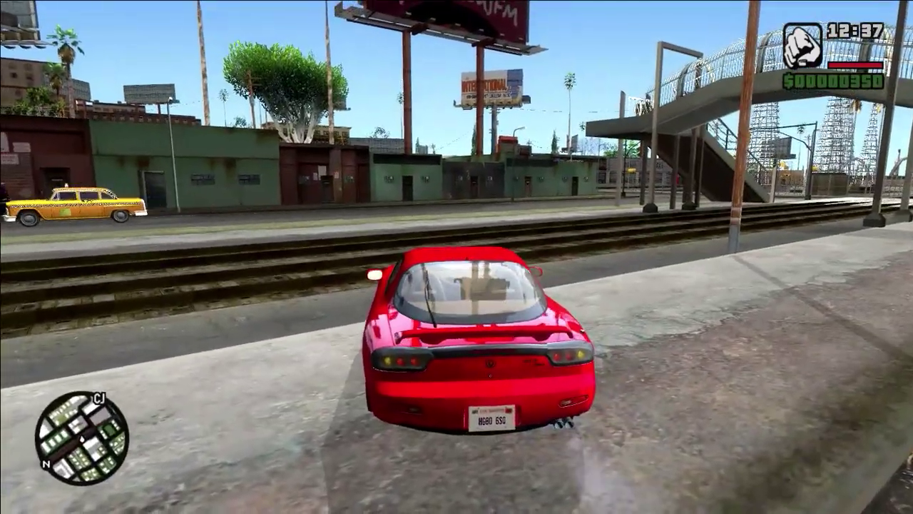
key("v")
key("v")
key("v")
key("v")
key("v")
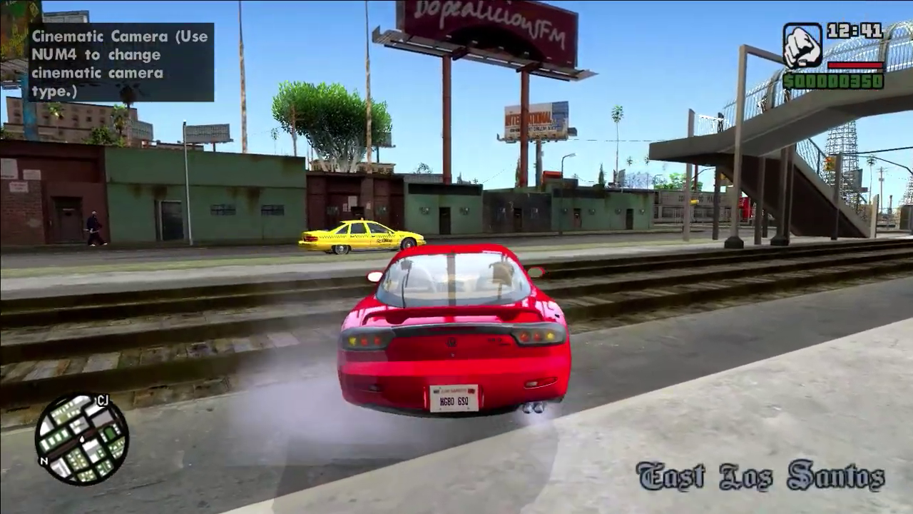
Drive the car past the footbridge and onto the road to examine the scenery and car reflections
key("w")
key("d")
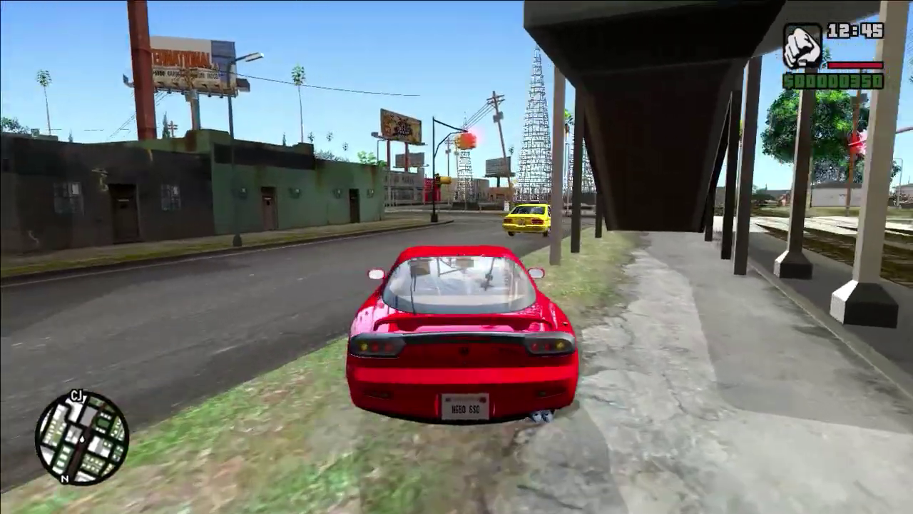
key("w")
key("a")
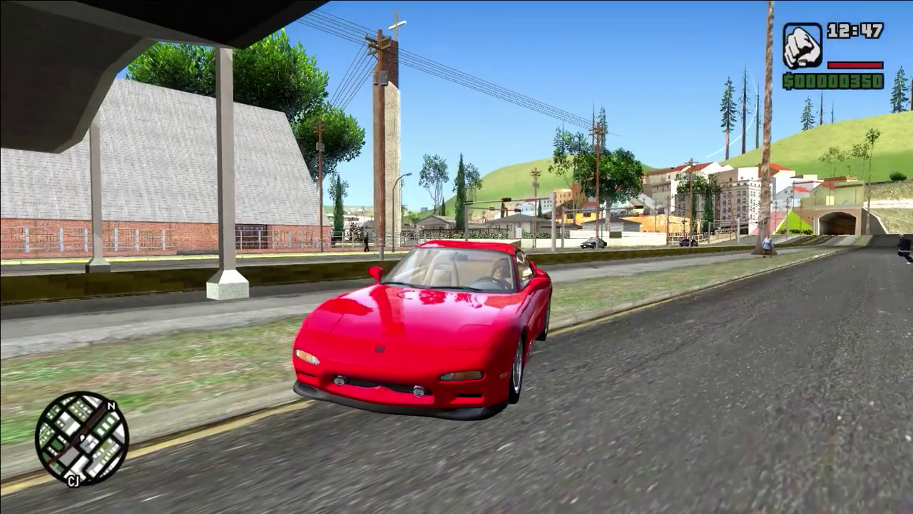